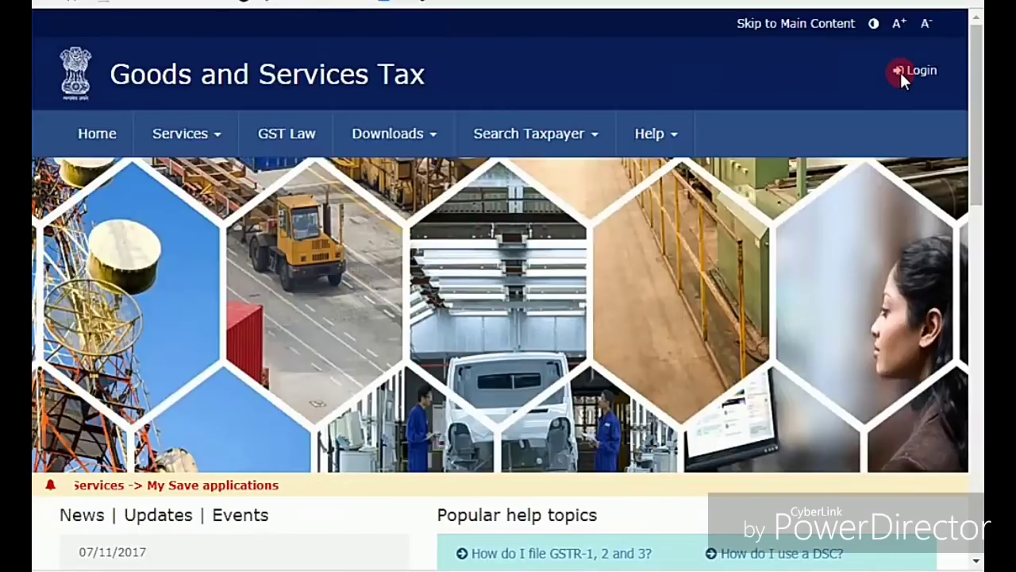
- Log in to the GST Portal with the taxpayer's username, password and the captcha code
click(920, 70)
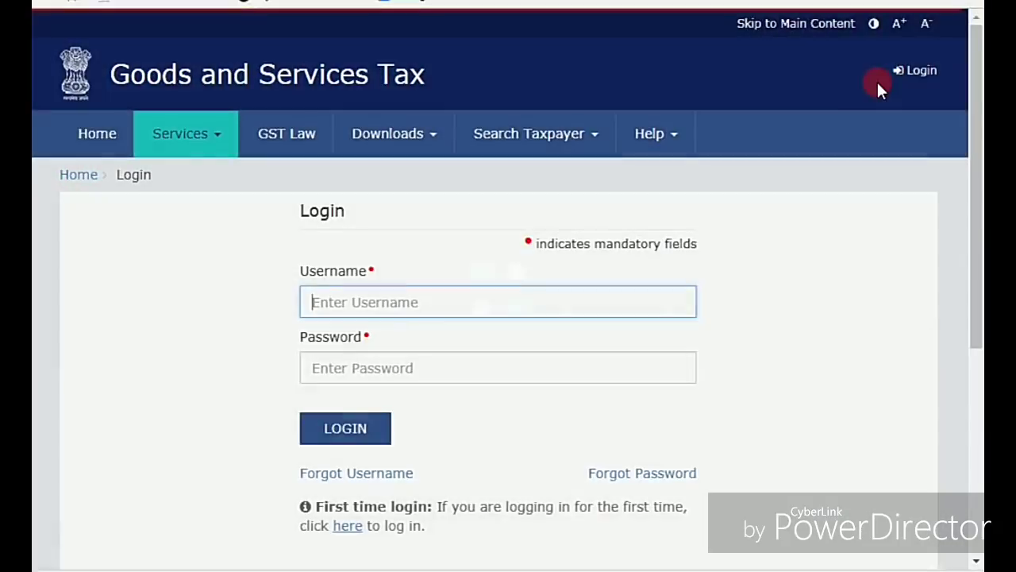
click(499, 303)
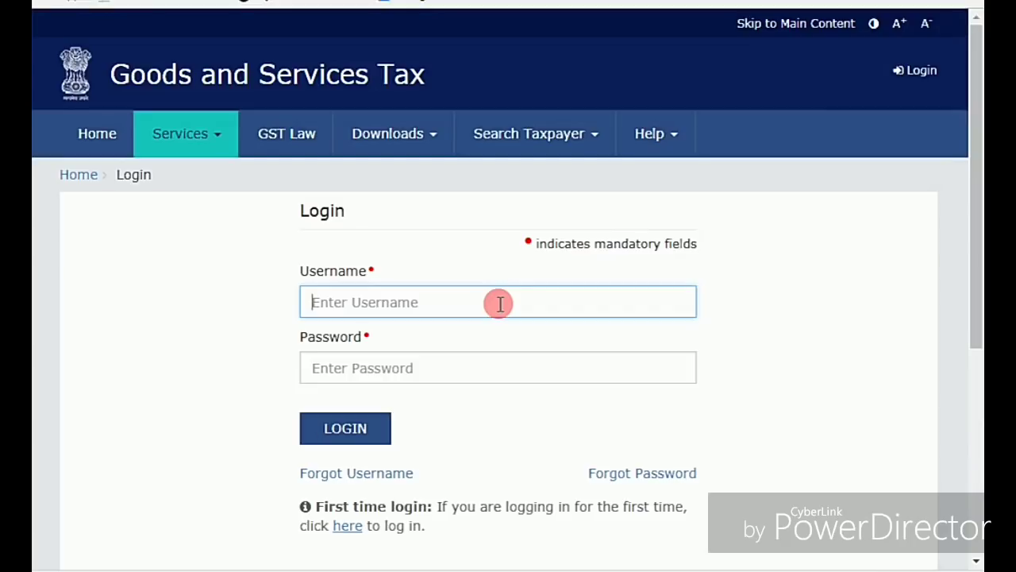
text(Ventps)
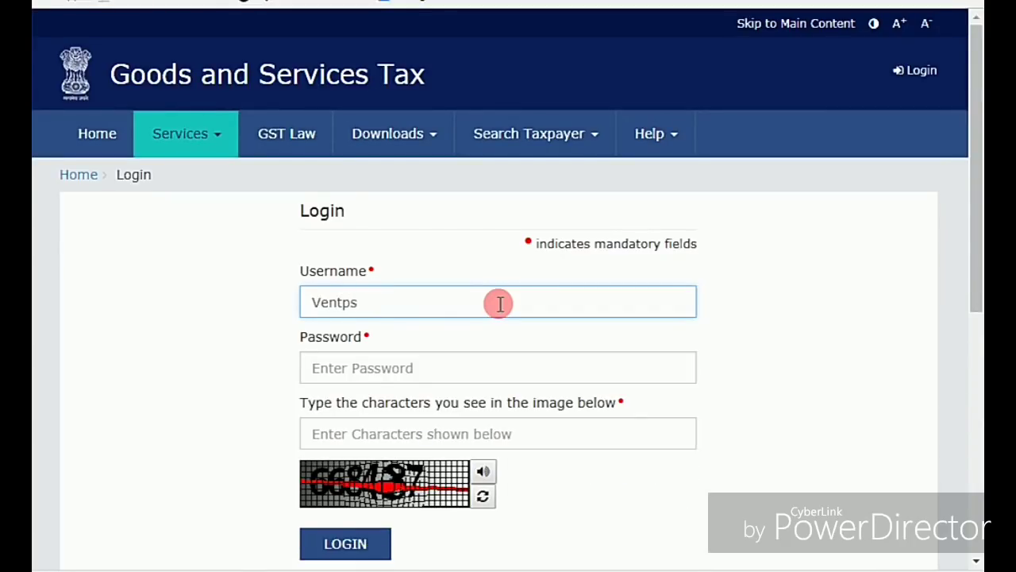
text(_123)
key(Tab)
text(•)
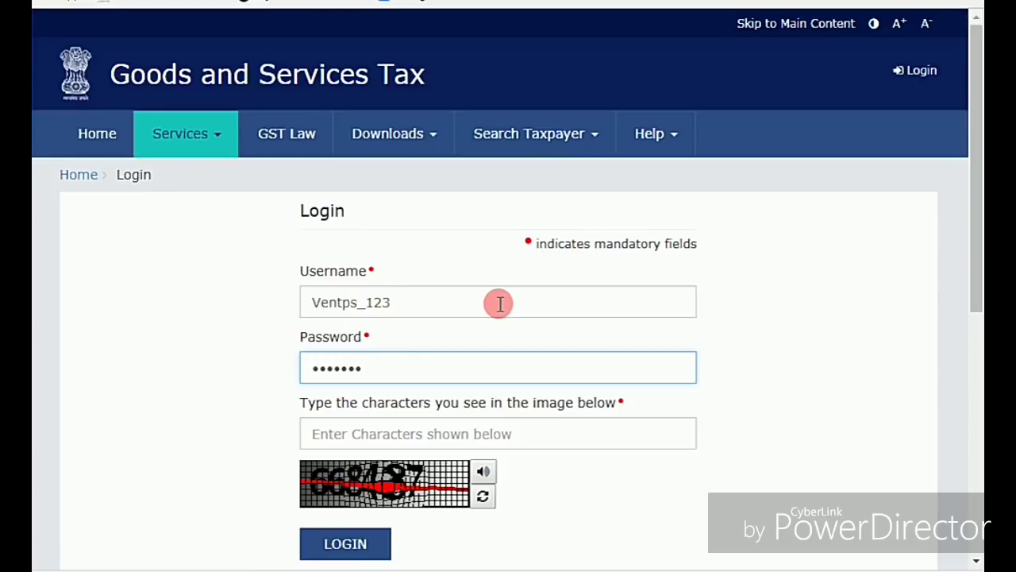
key(Tab)
text(66)
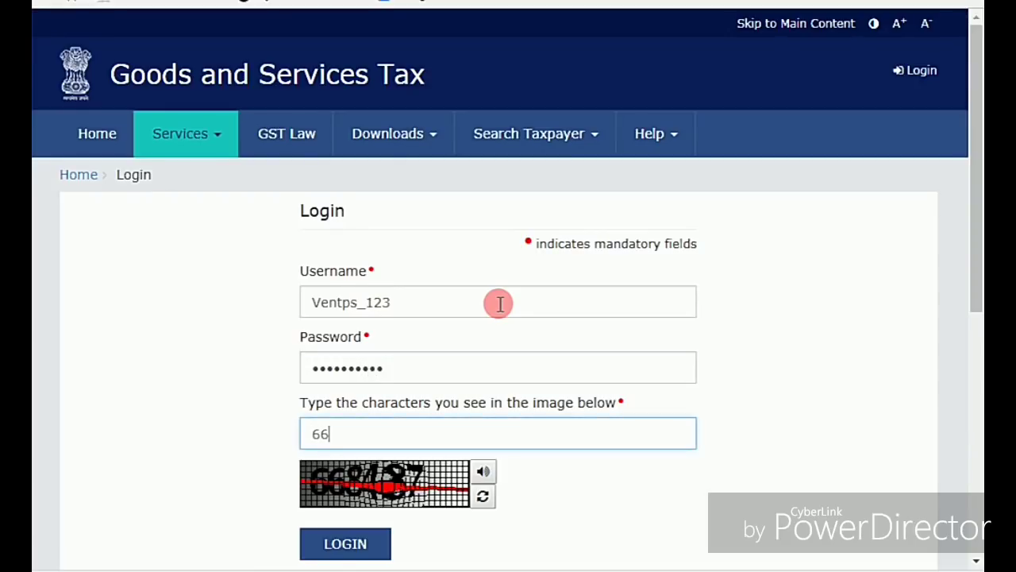
text(8487)
key(Tab)
key(Tab)
key(Tab)
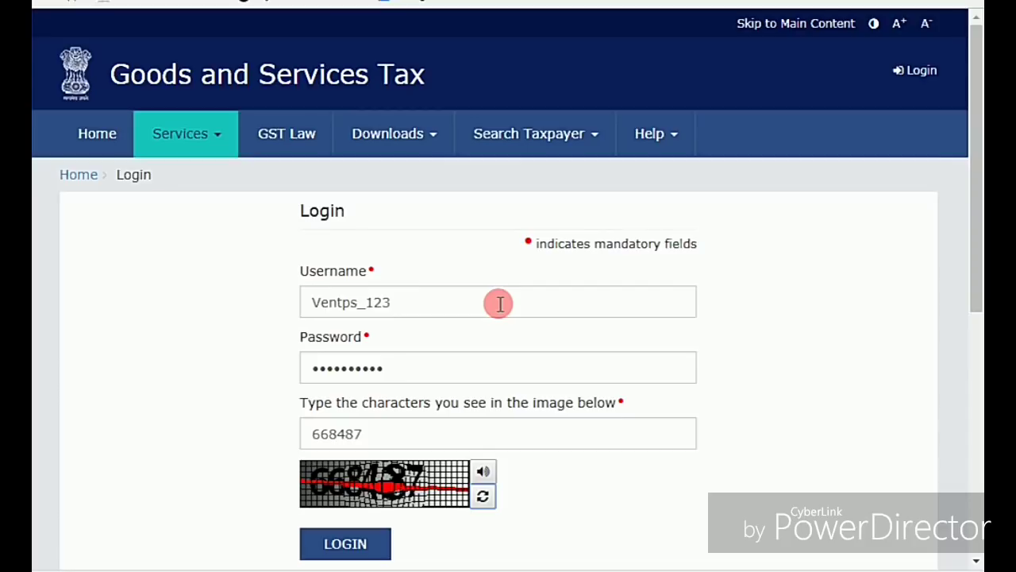
key(Return)
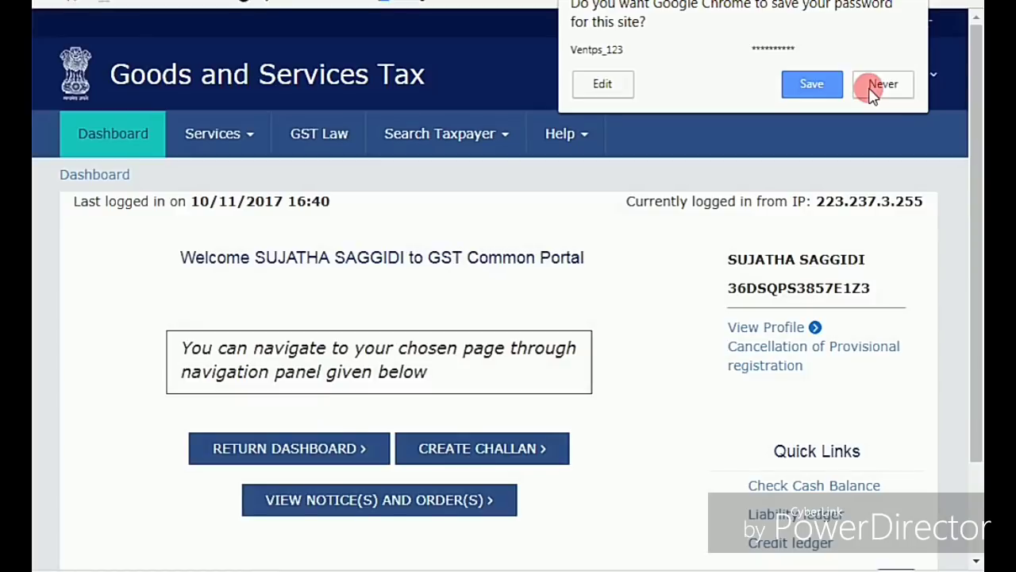
- Search the Return Dashboard for the 2017-18 Jul-Sep period and scroll to the composition-levy return
click(874, 88)
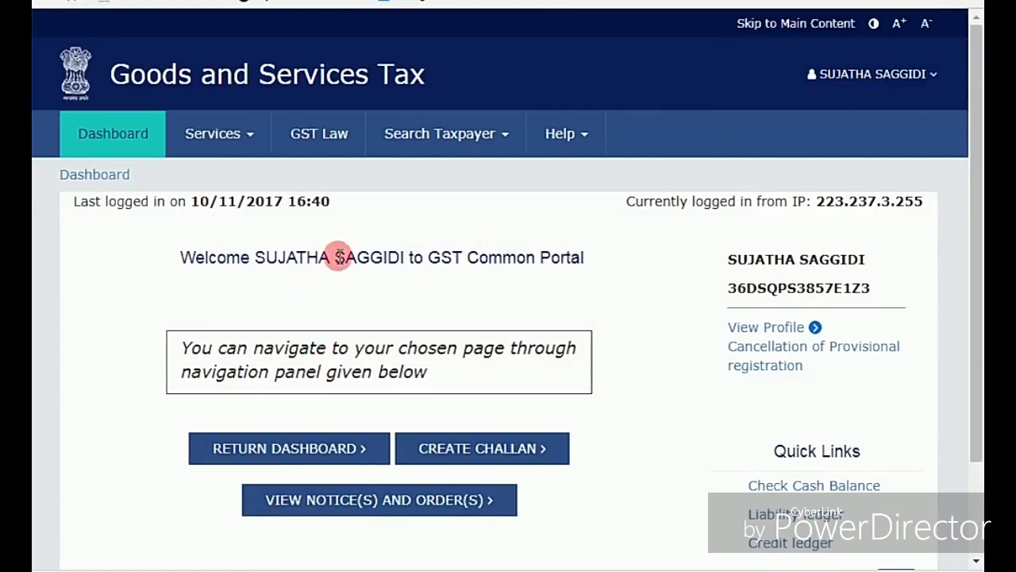
click(338, 453)
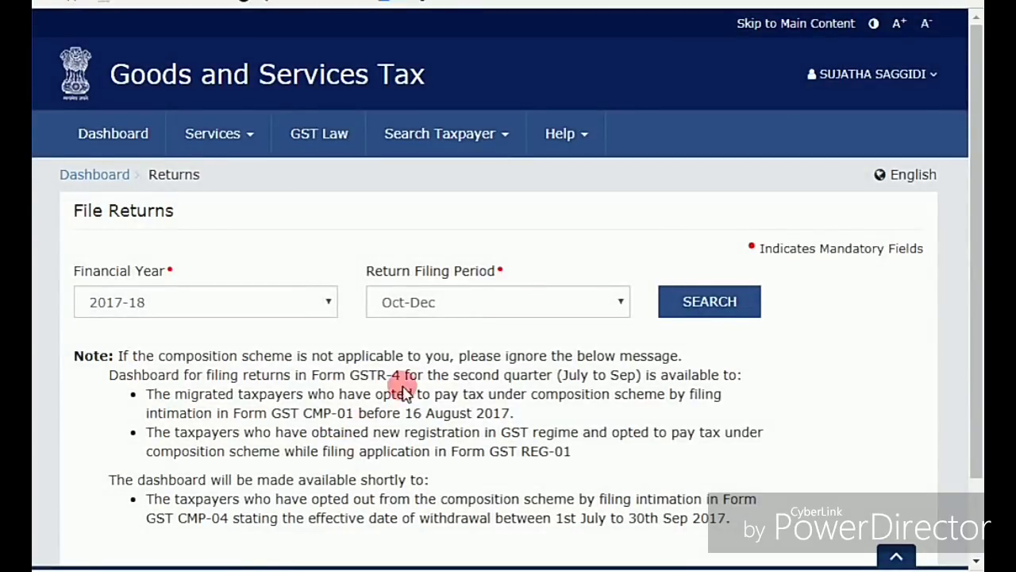
click(463, 293)
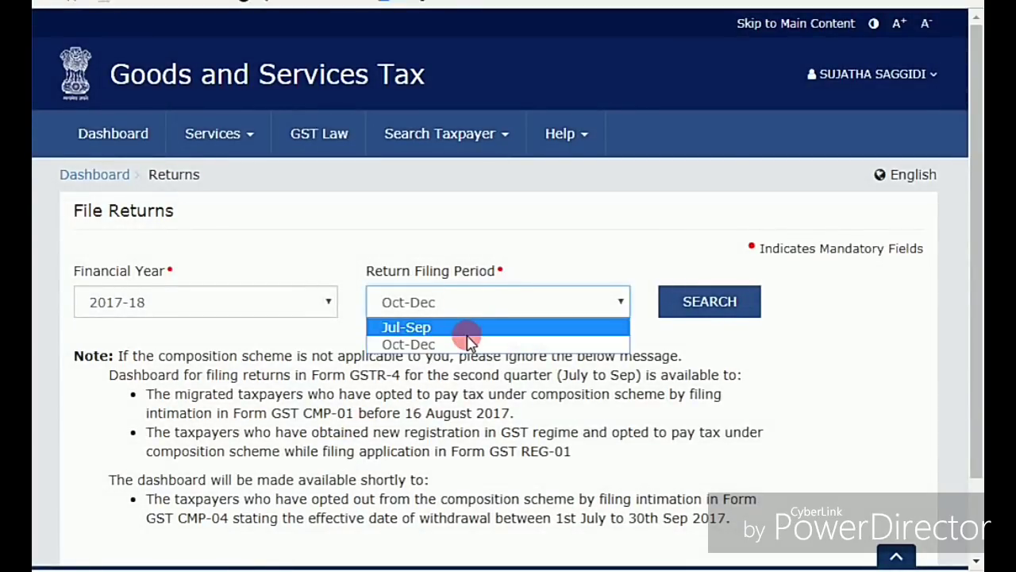
click(467, 330)
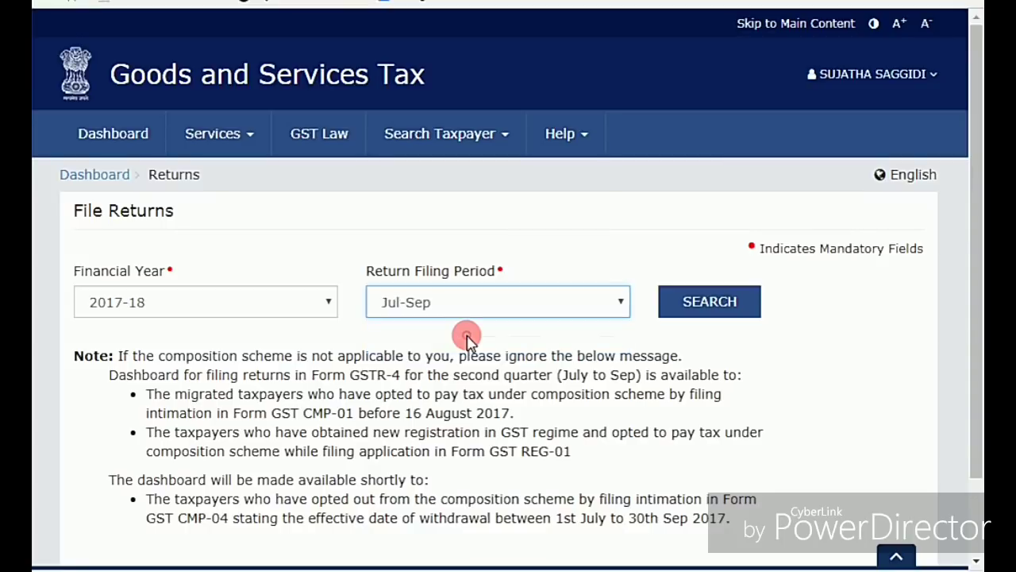
click(721, 316)
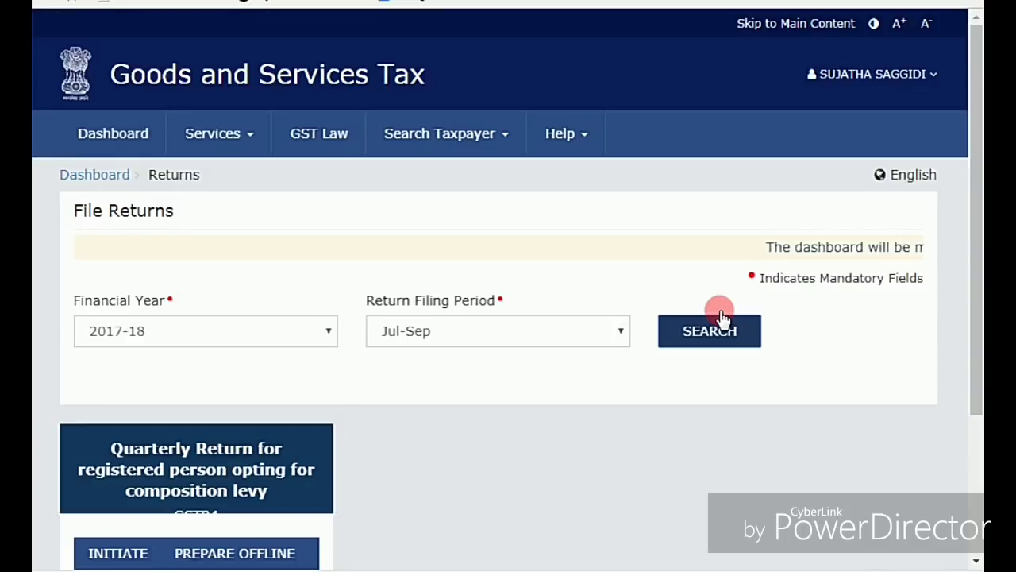
scroll(649, 382, down, 1)
scroll(649, 383, down, 2)
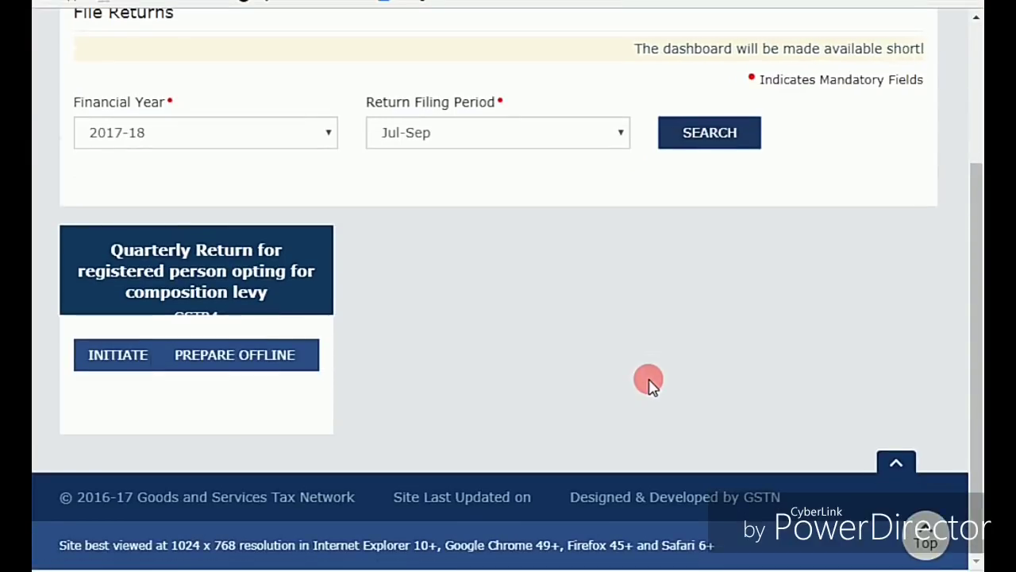
- Initiate GSTR-4 and select the preceding-year and April–June 2017 aggregate turnover fields
click(107, 374)
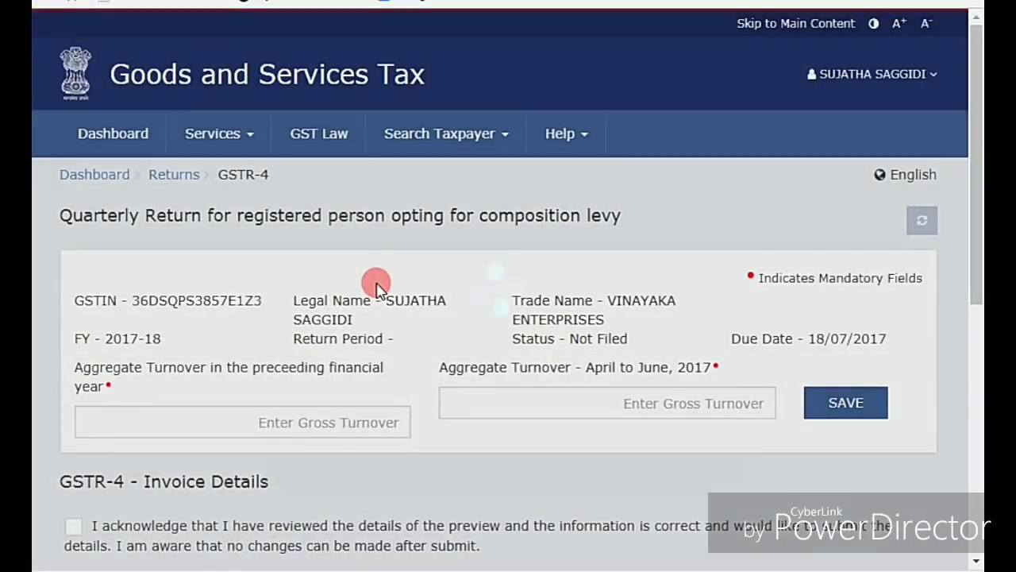
scroll(377, 286, down, 6)
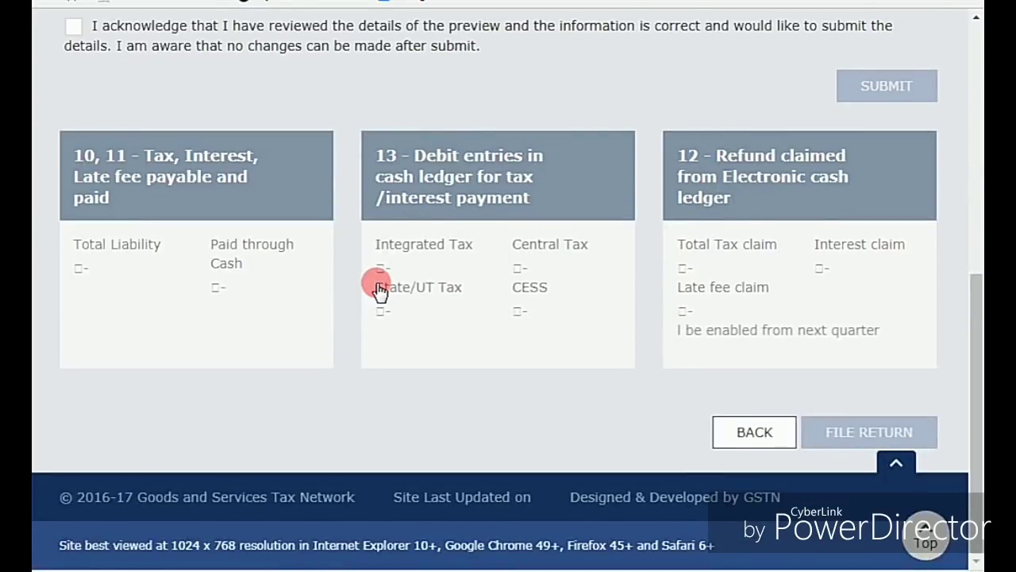
scroll(378, 286, up, 5)
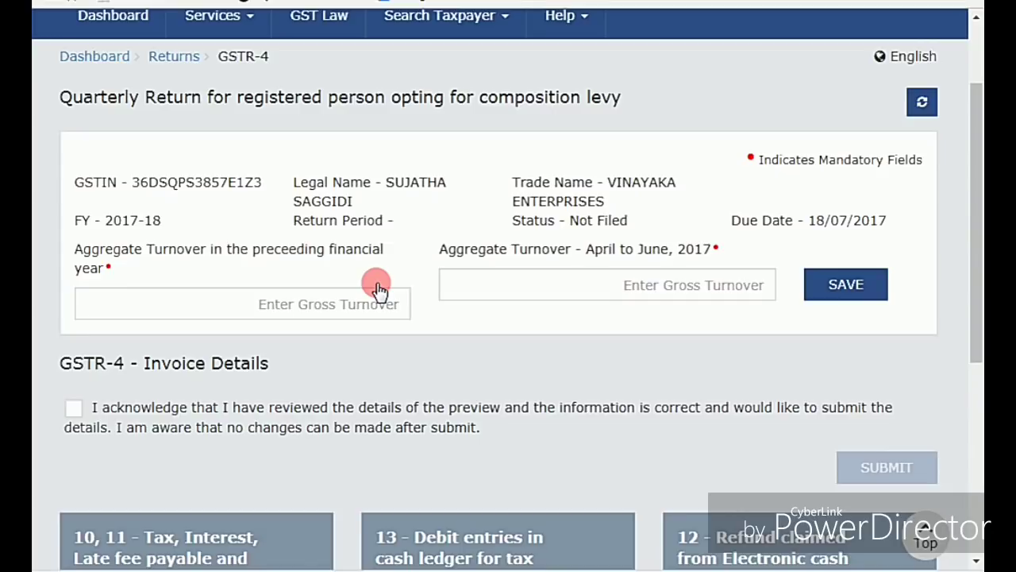
scroll(377, 288, down, 2)
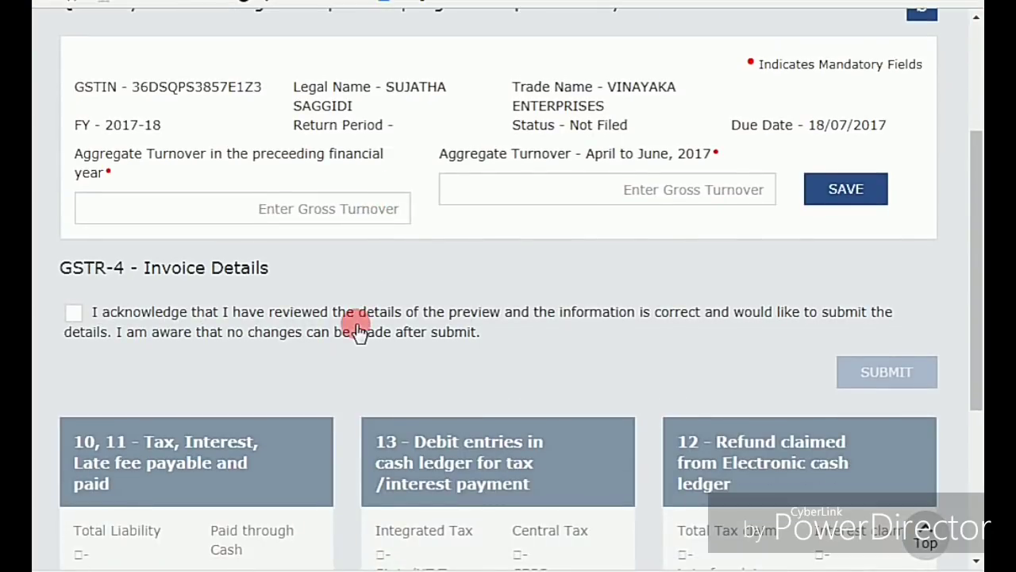
click(294, 213)
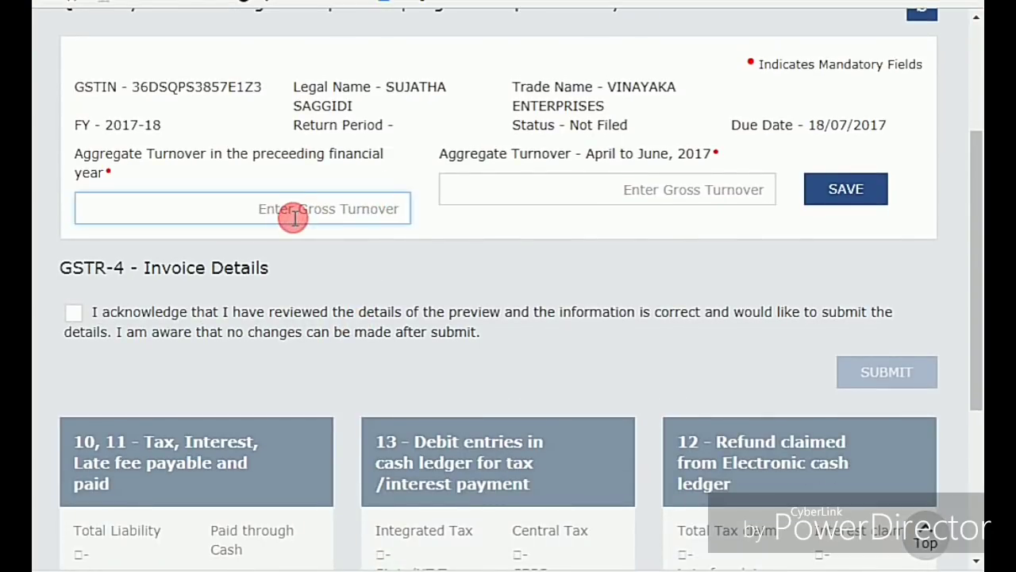
click(515, 192)
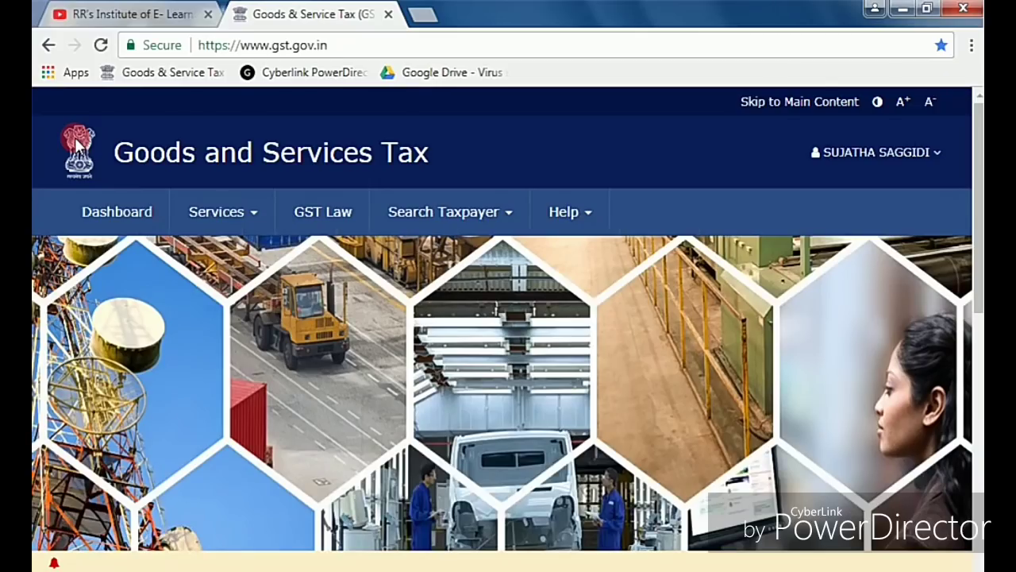
- Log out, then download the GSTR 4 Offline Tool from Downloads > Offline Tools and go full screen
click(866, 157)
click(794, 327)
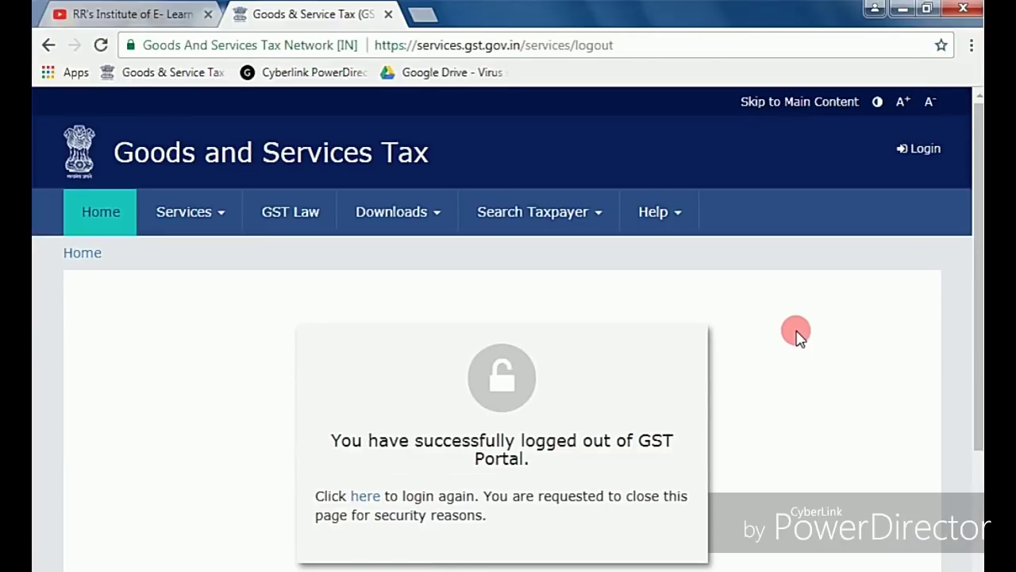
click(435, 223)
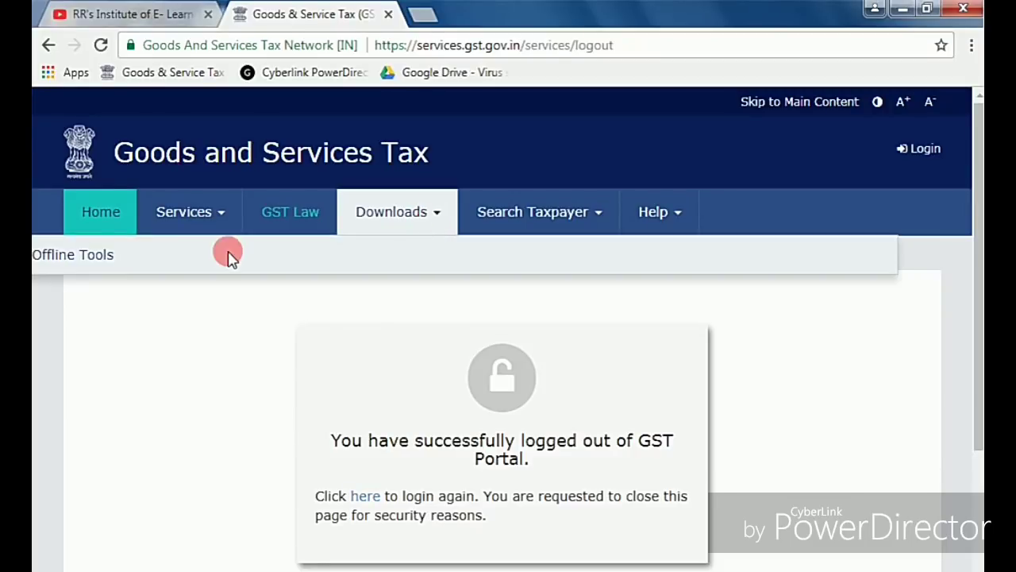
click(84, 270)
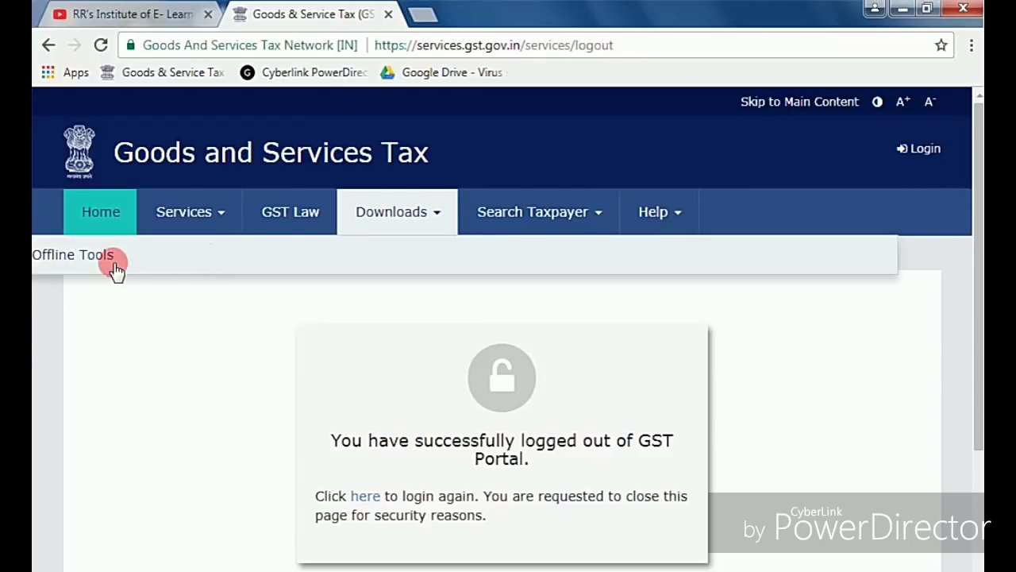
click(97, 270)
click(389, 221)
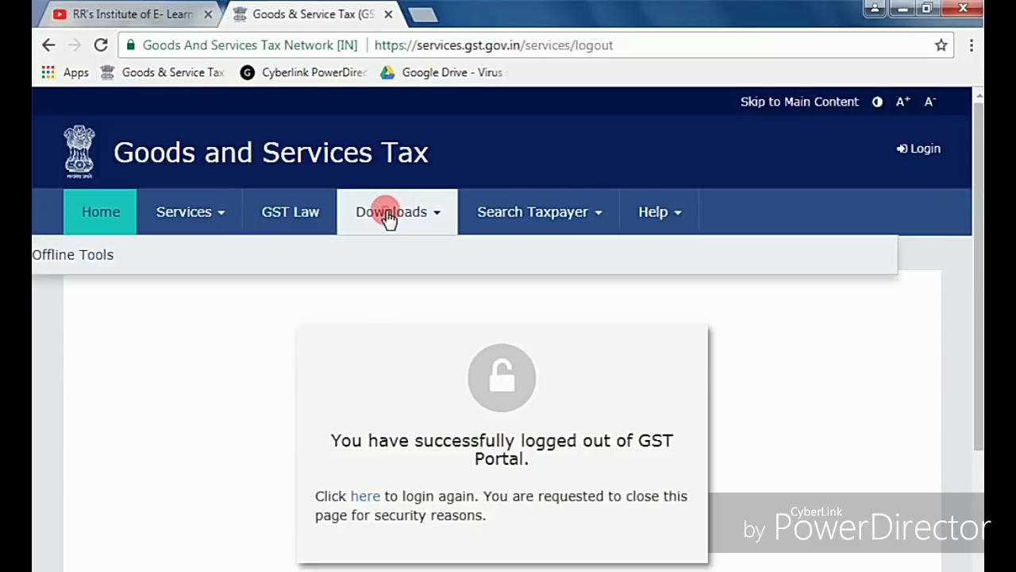
click(90, 273)
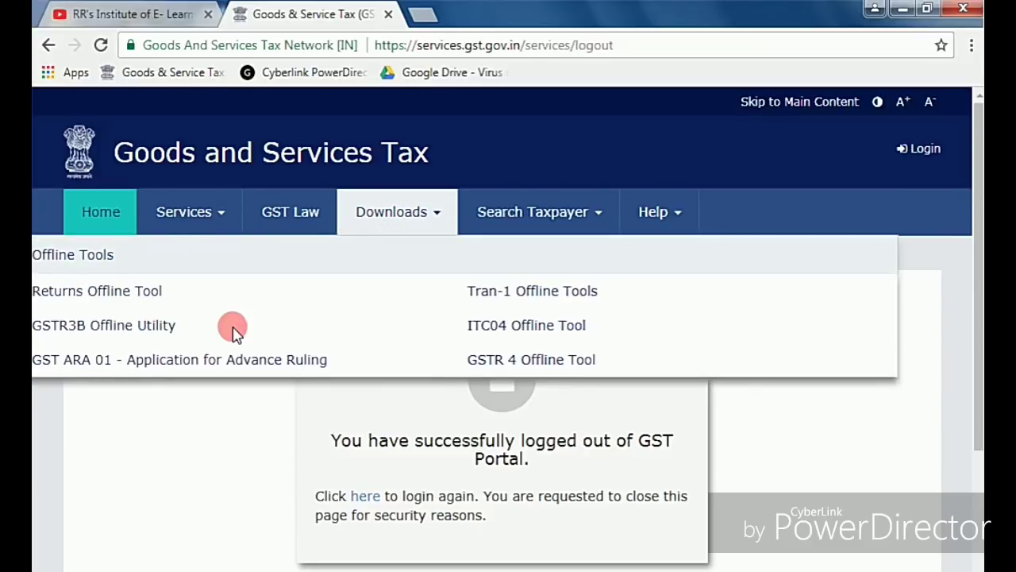
click(562, 362)
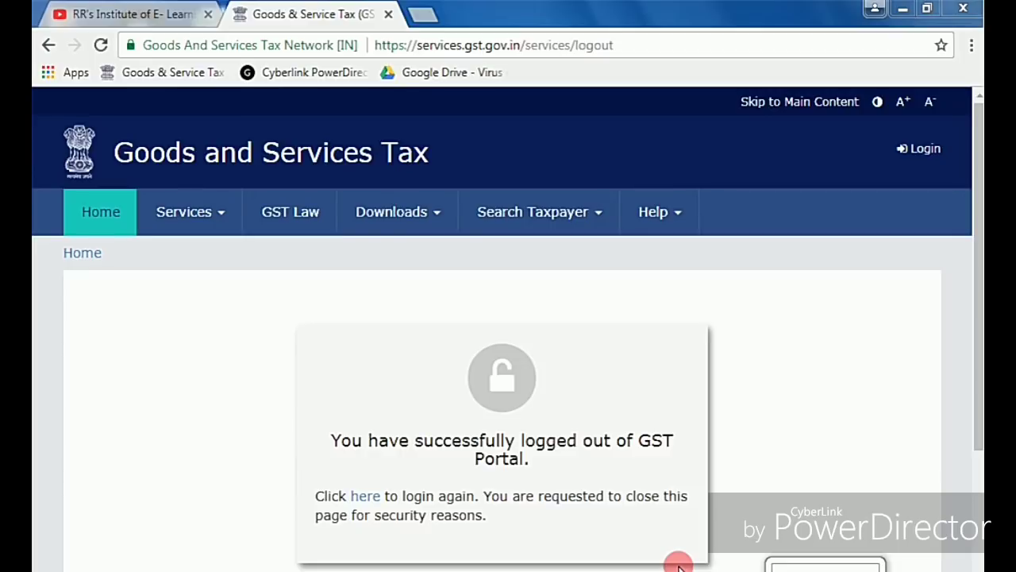
key(F11)
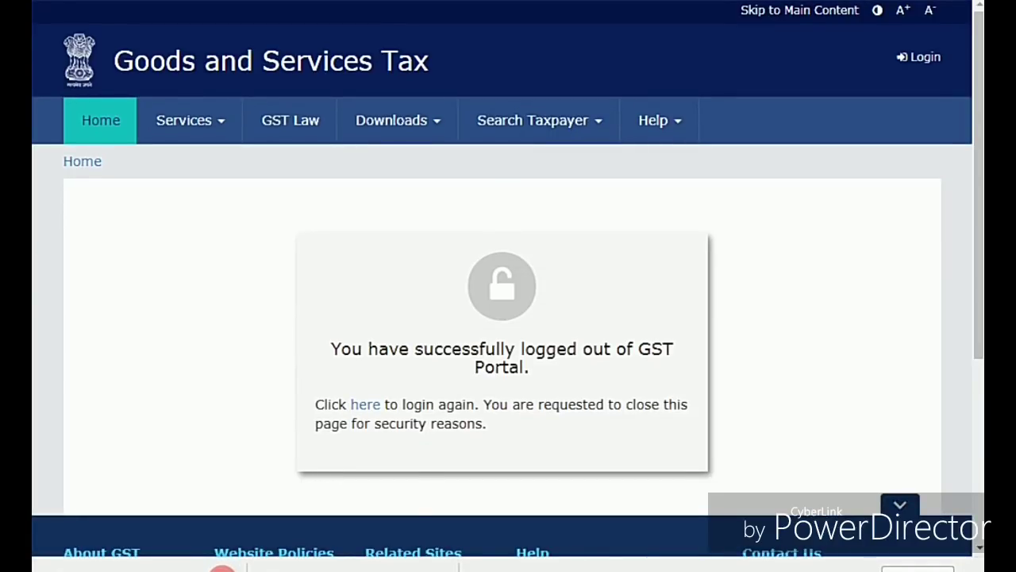
- Show the downloaded GSTR_4_Offline_Utility zip in Downloads and create a new folder there
click(222, 565)
click(274, 517)
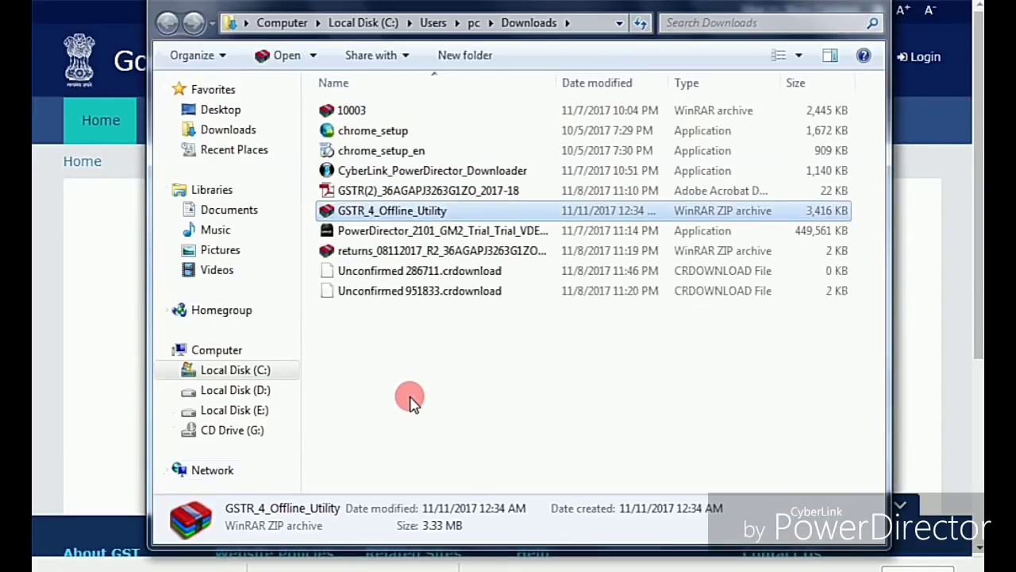
right_click(409, 398)
click(467, 357)
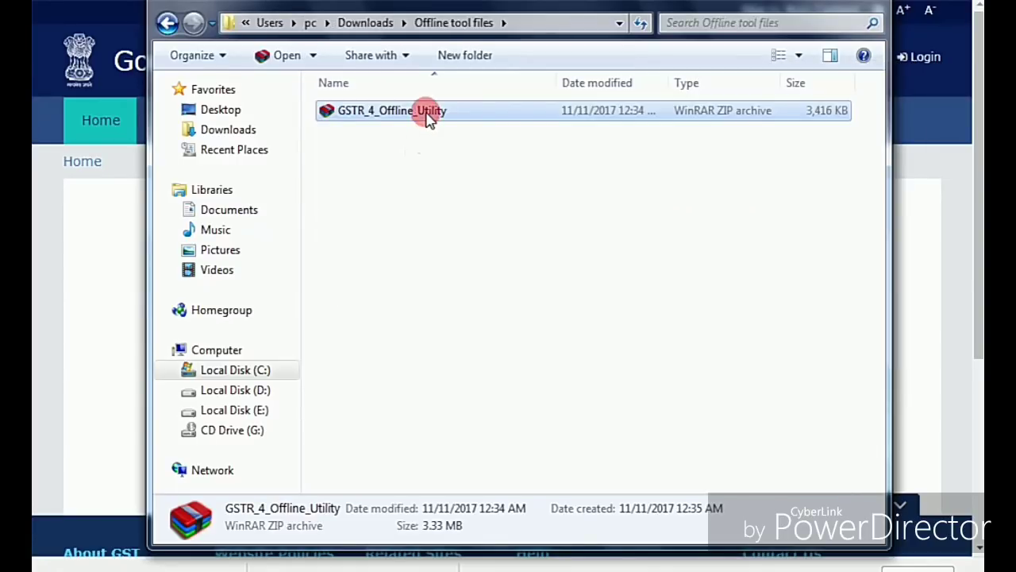
- Extract the zip here and open the GSTR_4_Offline_Utility Excel workbook
right_click(428, 115)
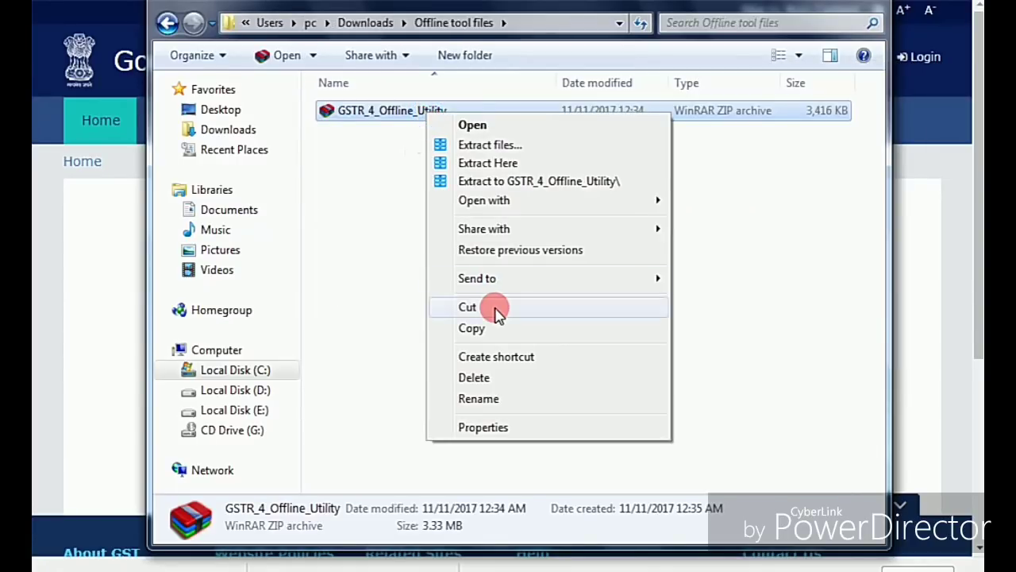
click(496, 163)
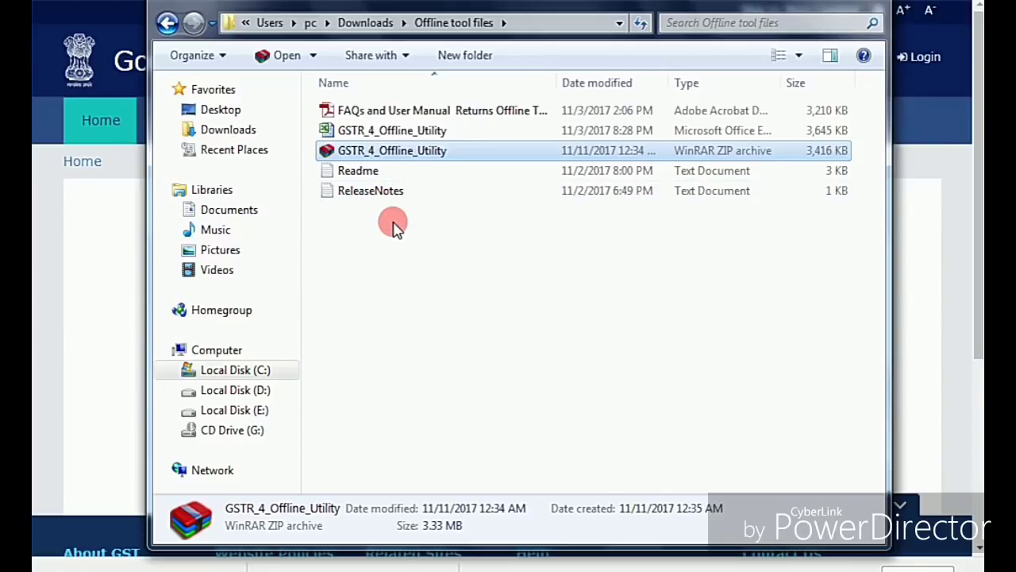
click(407, 134)
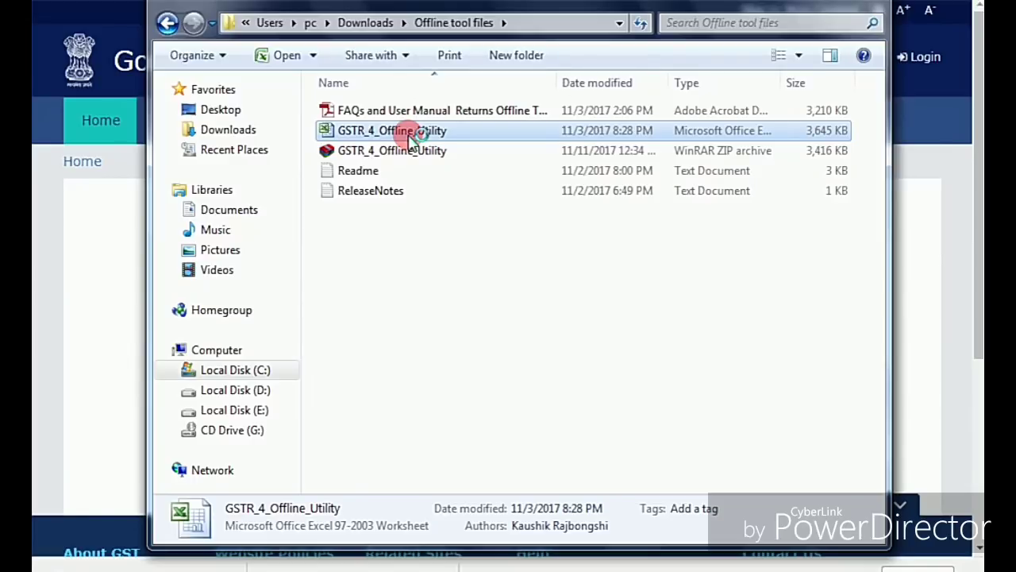
double_click(411, 134)
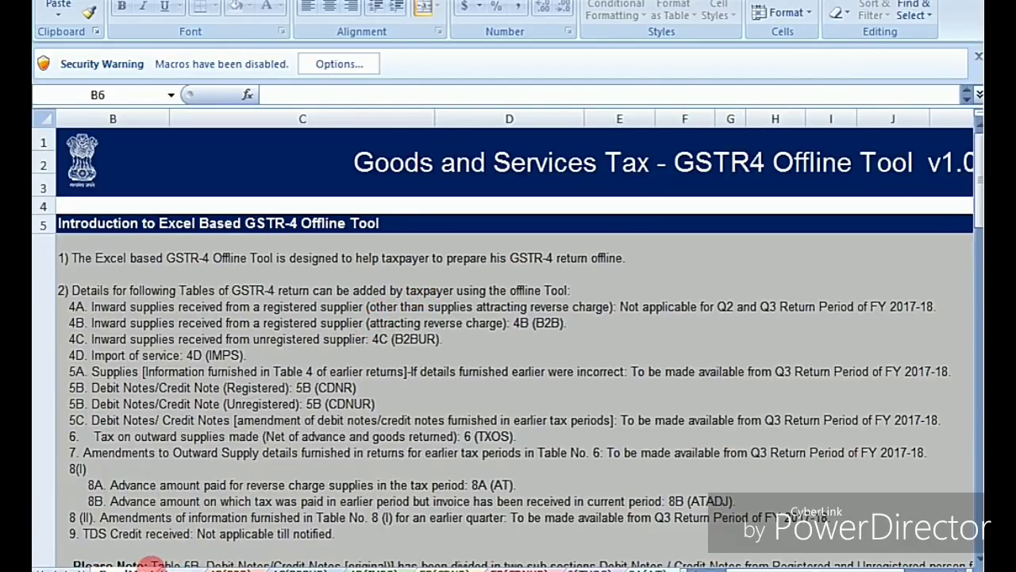
- Switch to the tool's Home sheet and scroll down to the Error File Handling steps
click(163, 567)
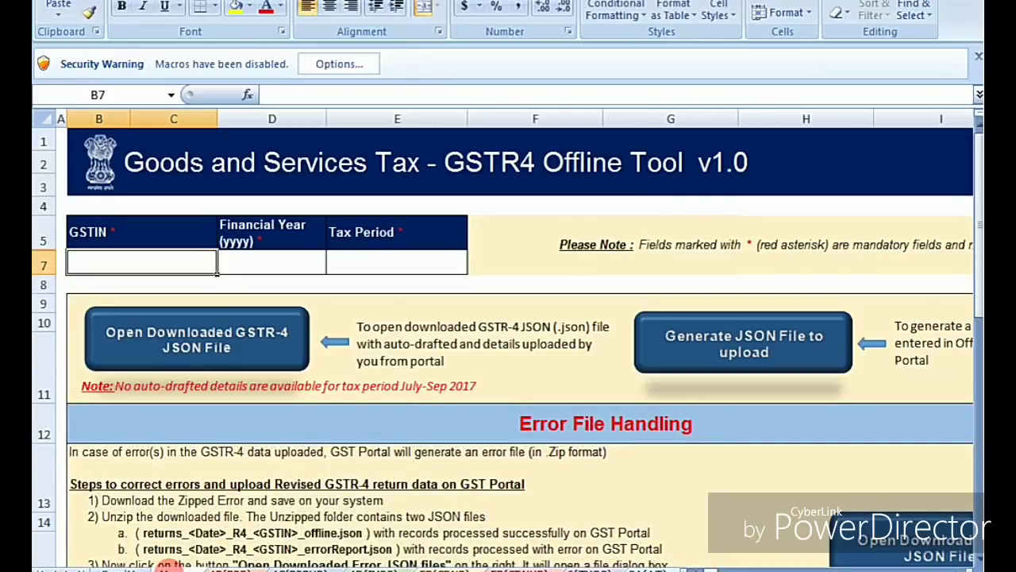
scroll(206, 447, down, 2)
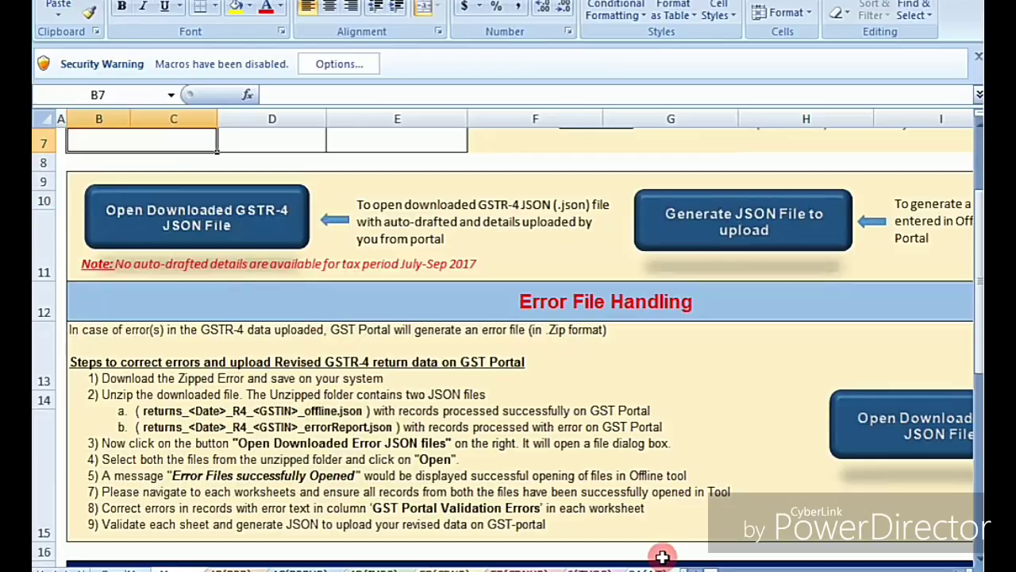
click(826, 568)
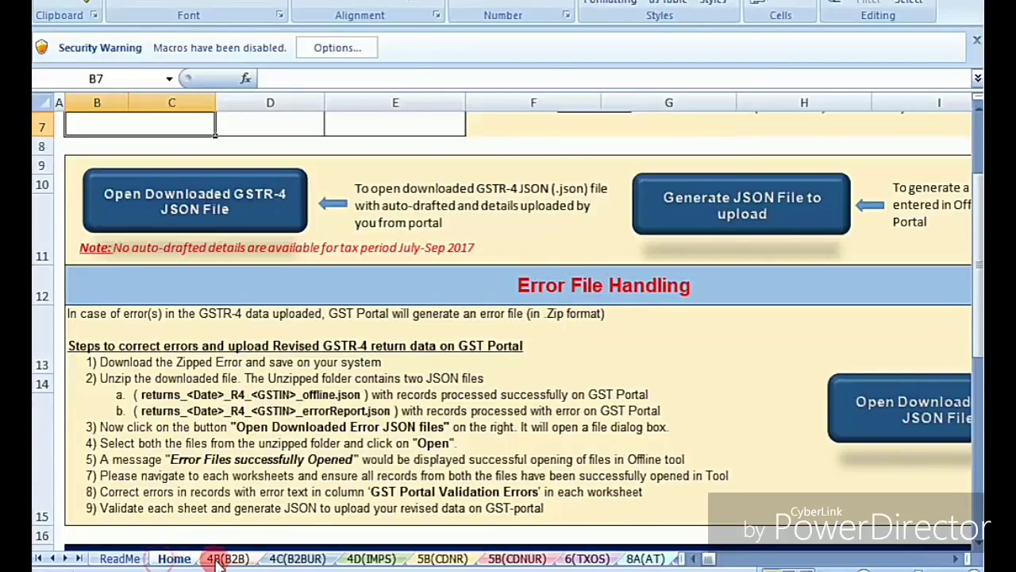
click(226, 559)
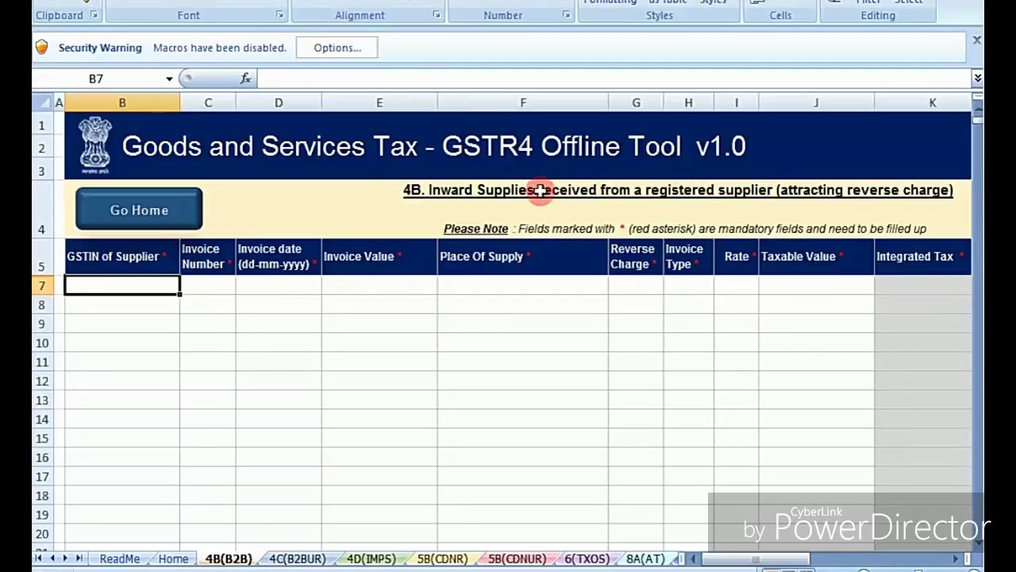
click(295, 559)
click(223, 559)
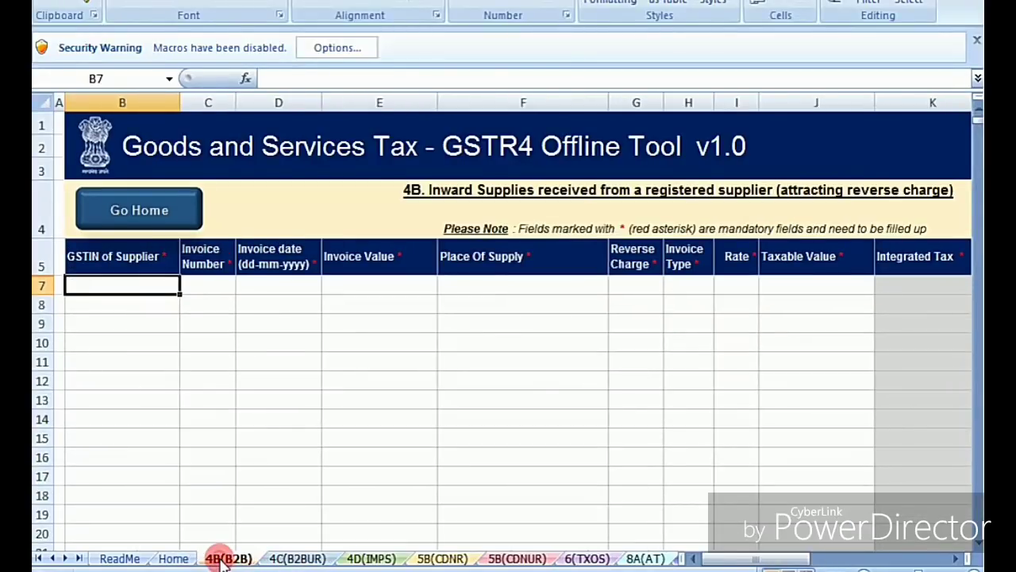
click(282, 557)
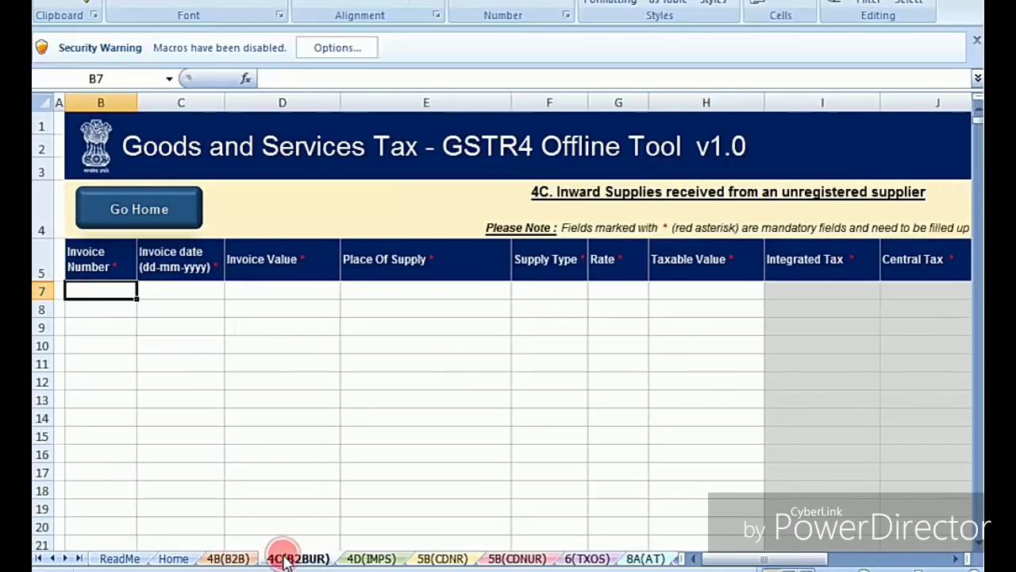
click(371, 559)
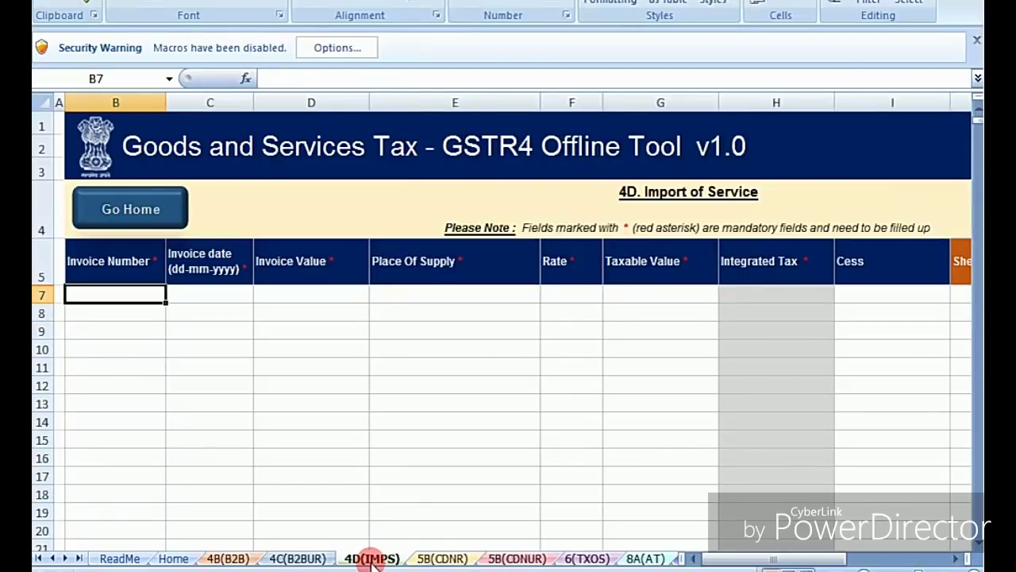
click(437, 558)
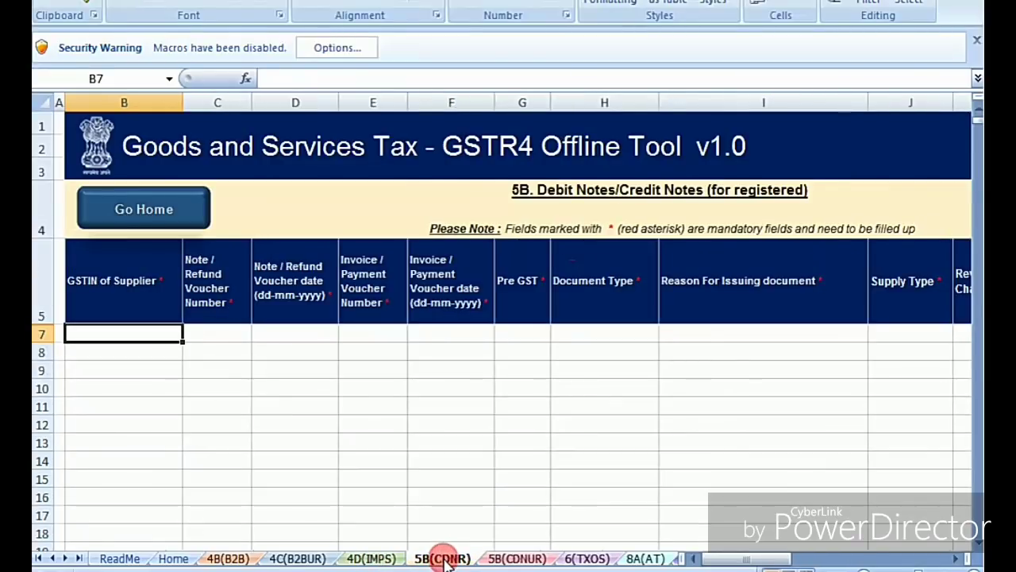
click(507, 558)
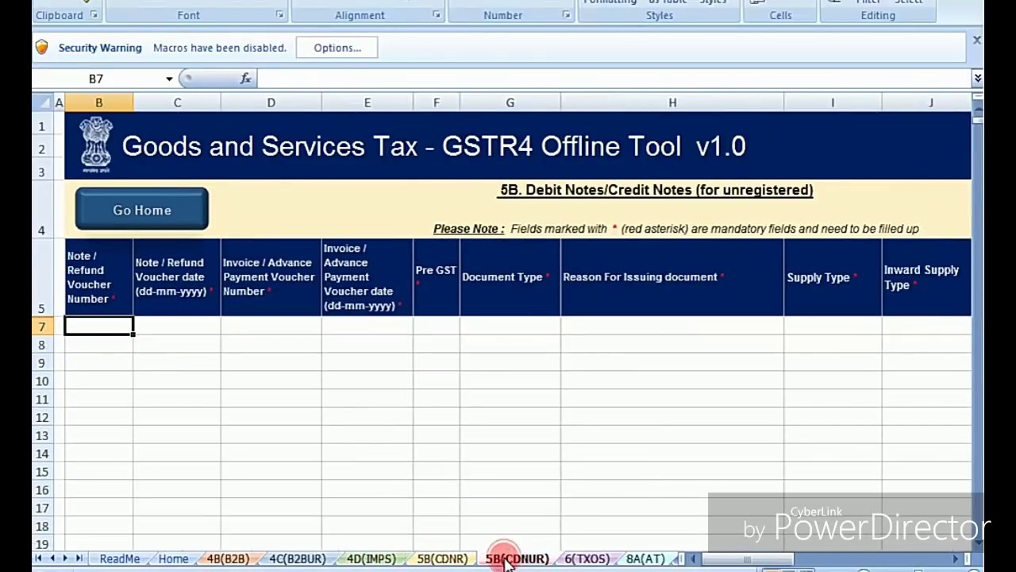
click(586, 559)
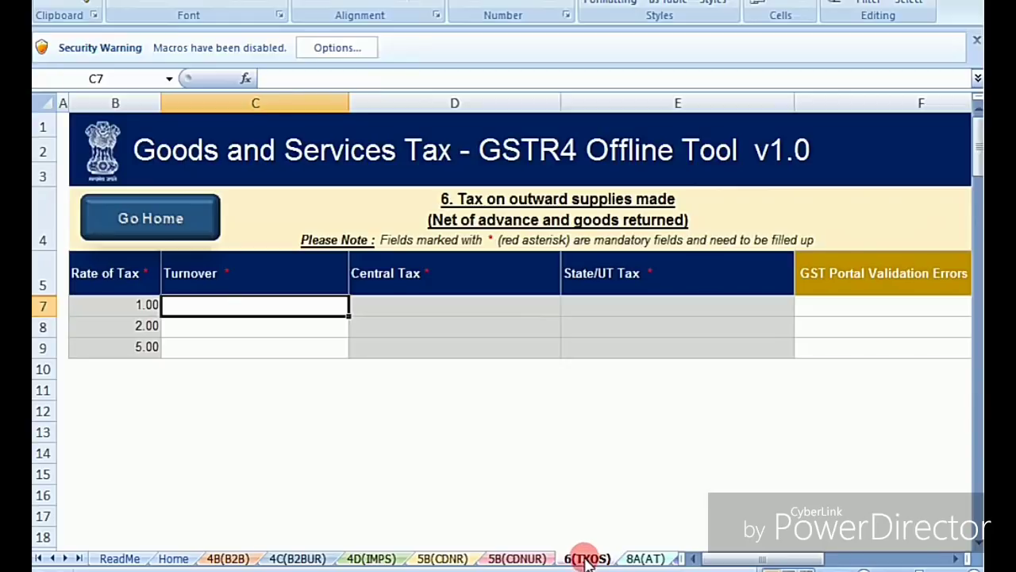
click(173, 558)
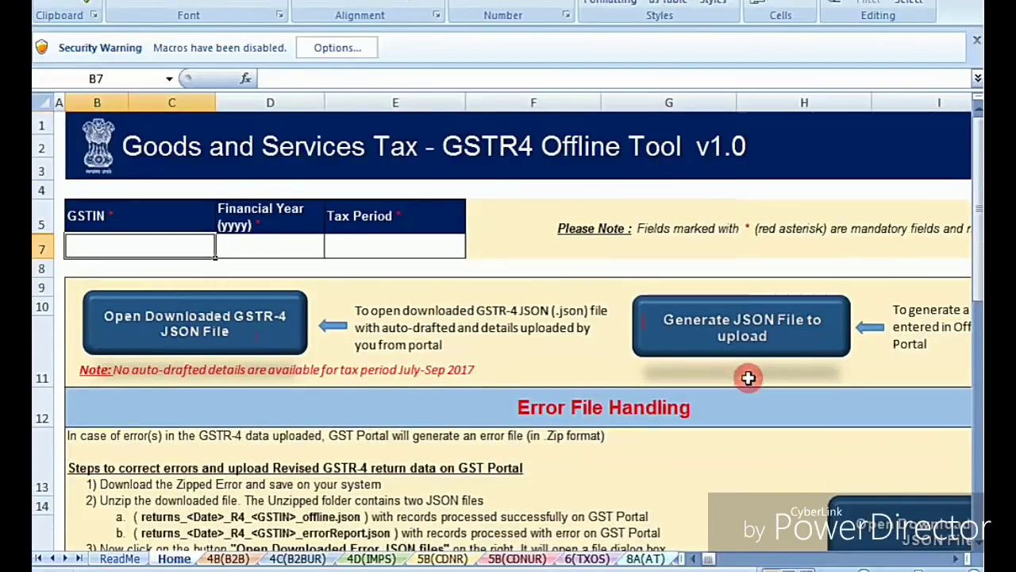
scroll(749, 378, down, 1)
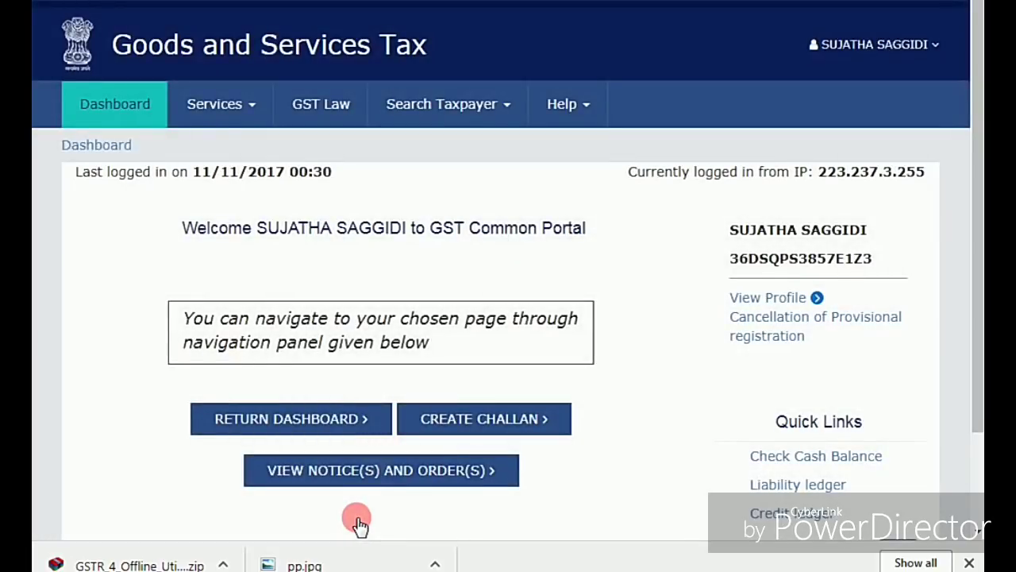
- Go to the Return Dashboard and choose Prepare Offline for the GSTR4 quarterly return
click(354, 418)
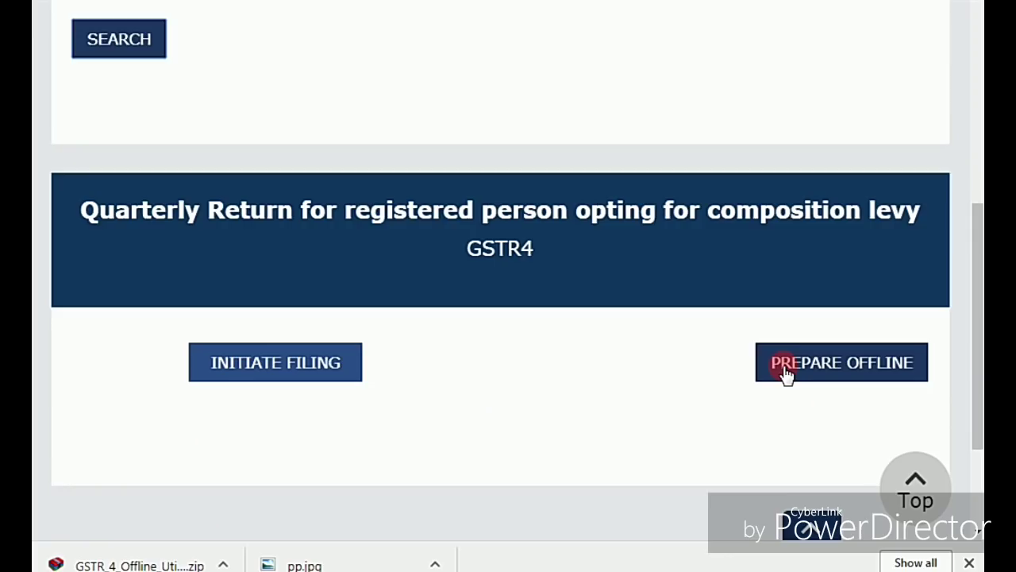
click(786, 373)
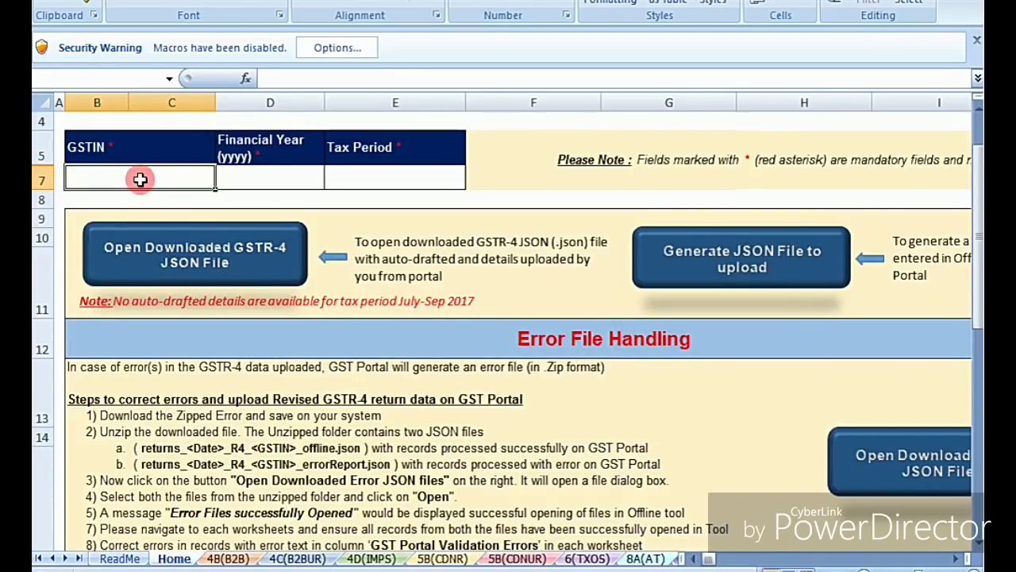
- Dismiss the paste and protected-cell warnings, then enable the workbook's macros
key(ctrl+v)
click(540, 297)
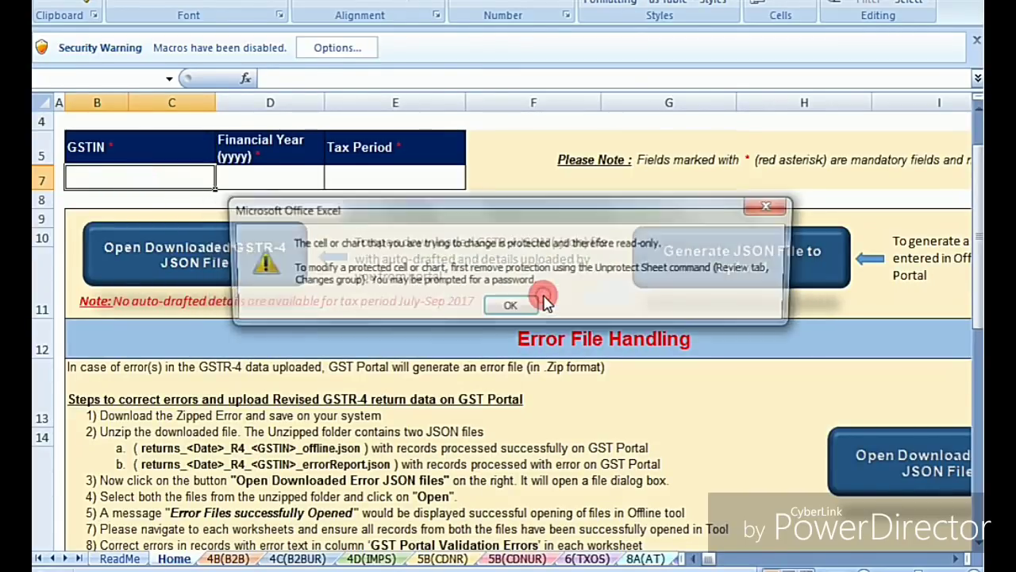
click(509, 307)
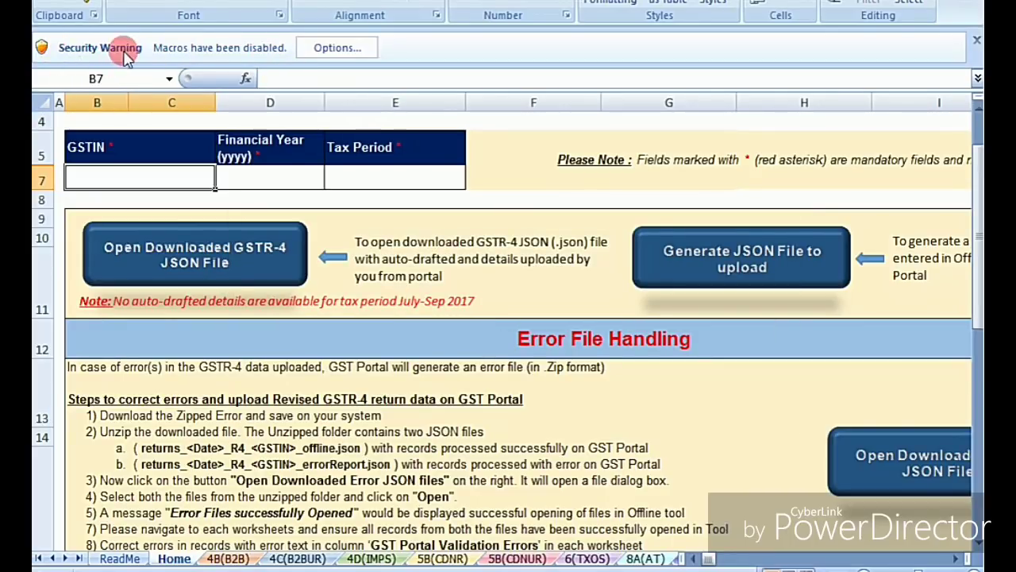
click(339, 48)
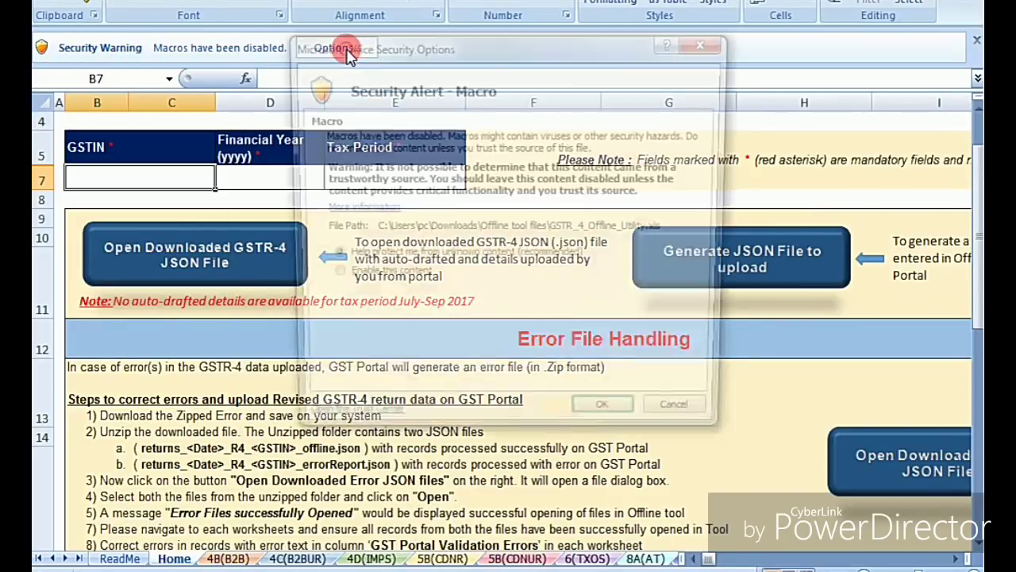
click(385, 278)
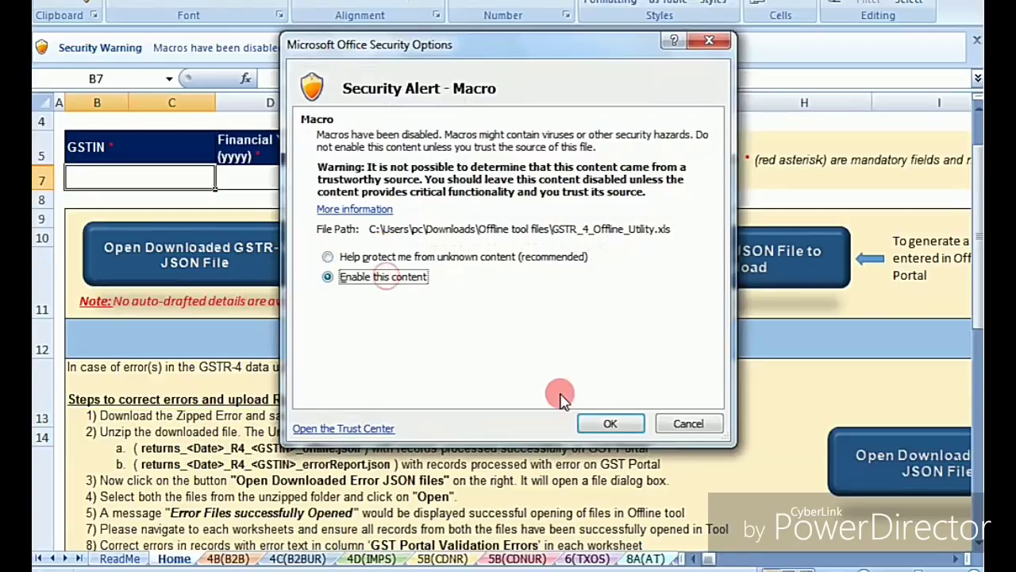
click(613, 426)
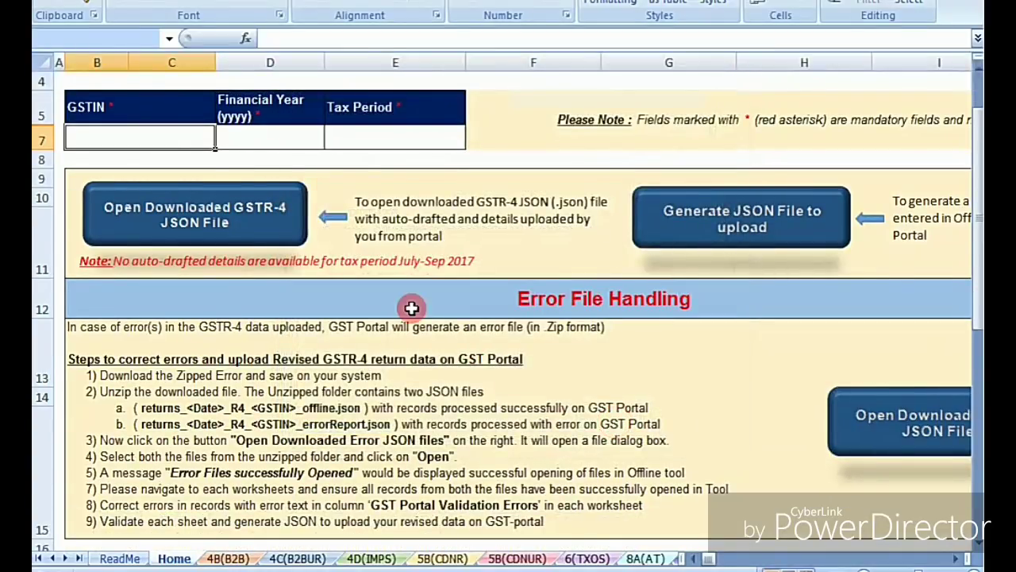
- Paste the GSTIN into B7, then set financial year 2017 and tax period July-Sep
click(275, 39)
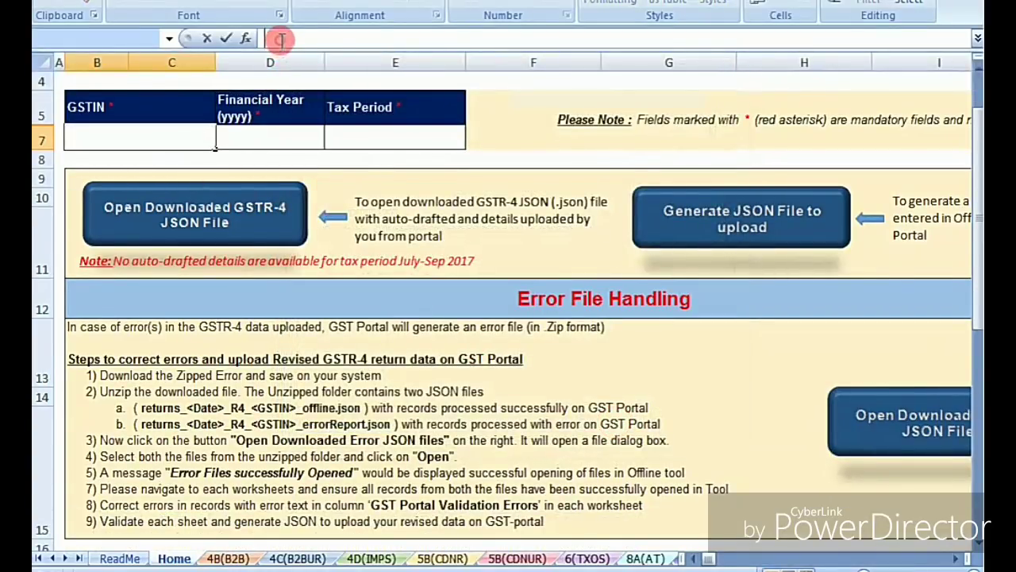
text(36DSQPS3857E1Z3)
click(319, 176)
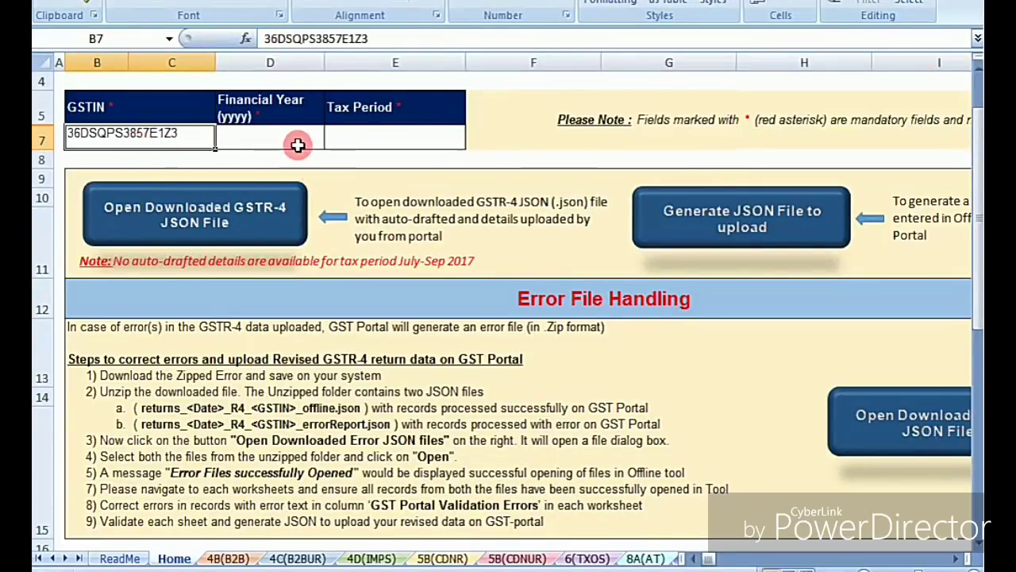
click(271, 136)
click(323, 137)
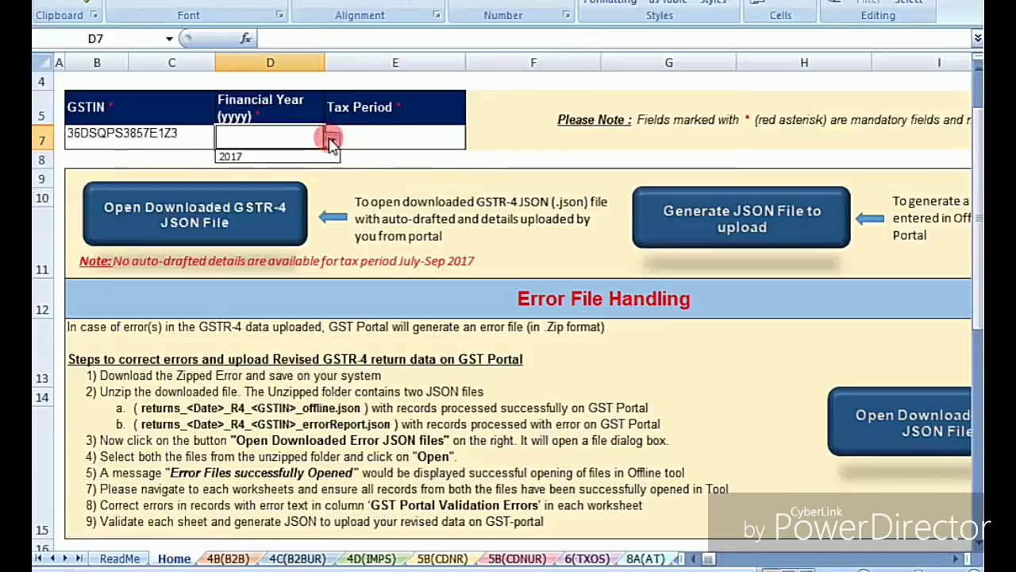
click(295, 156)
click(351, 138)
click(473, 140)
click(408, 157)
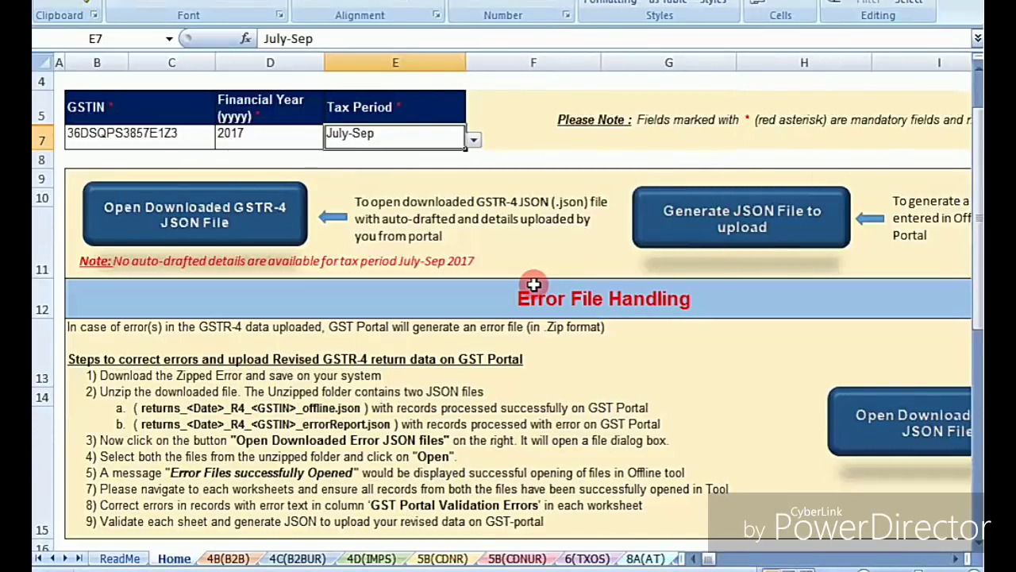
- Scroll through the Home sheet's section-wise summary
scroll(533, 284, down, 3)
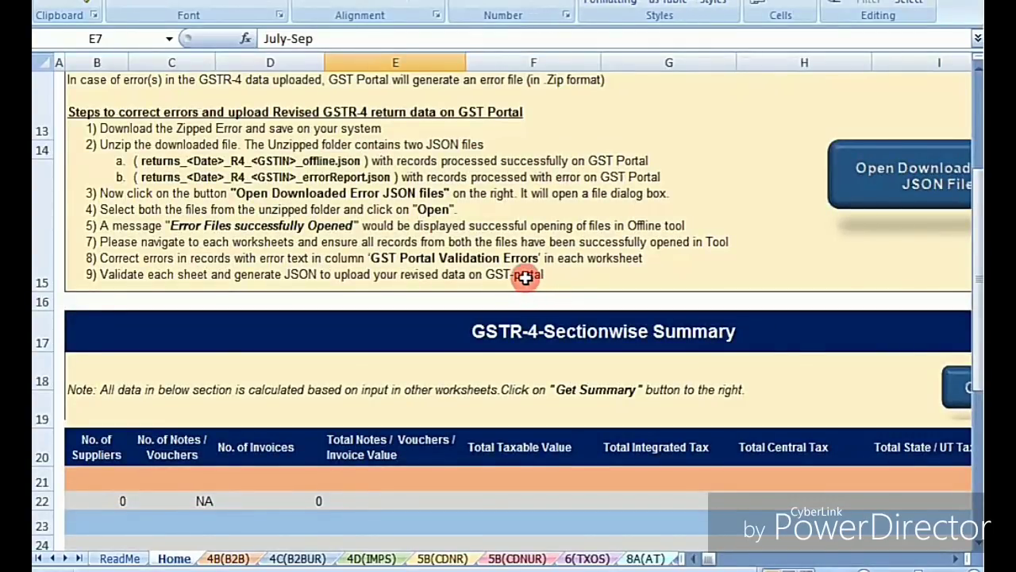
scroll(272, 363, up, 4)
scroll(272, 356, down, 5)
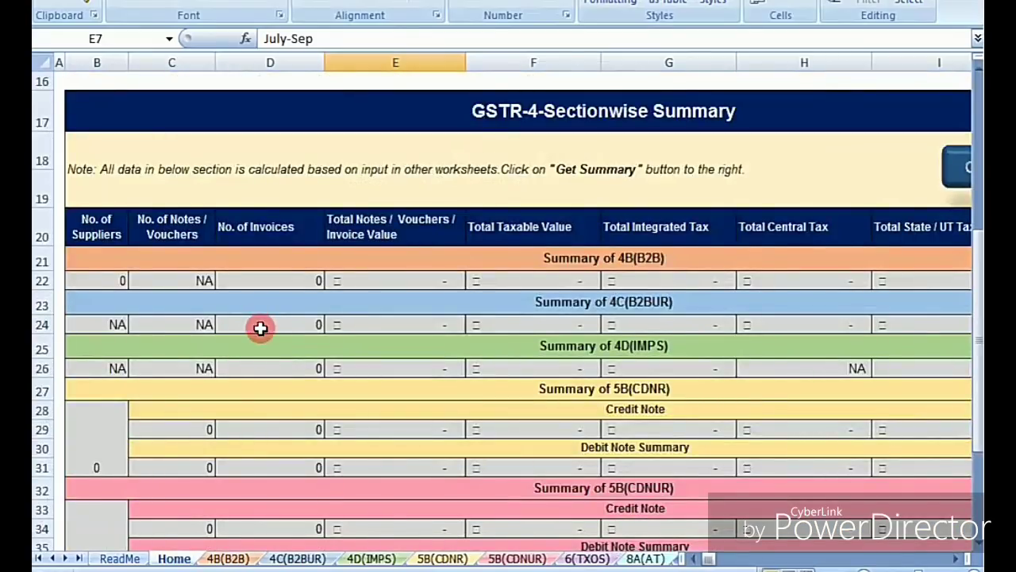
scroll(306, 336, down, 4)
scroll(307, 336, up, 4)
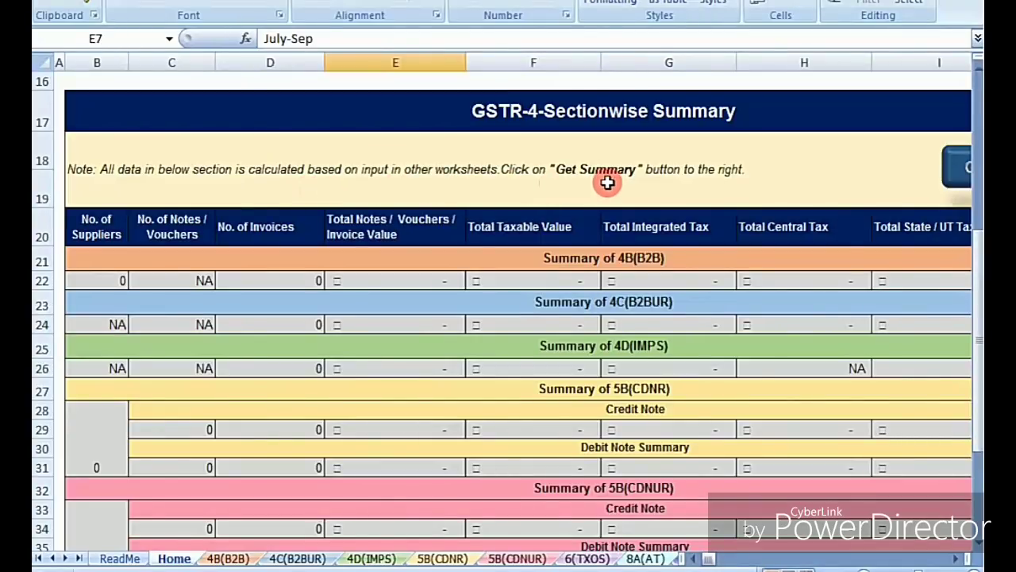
mouse_move(708, 558)
mouse_down()
mouse_move(733, 558)
mouse_move(714, 559)
mouse_up()
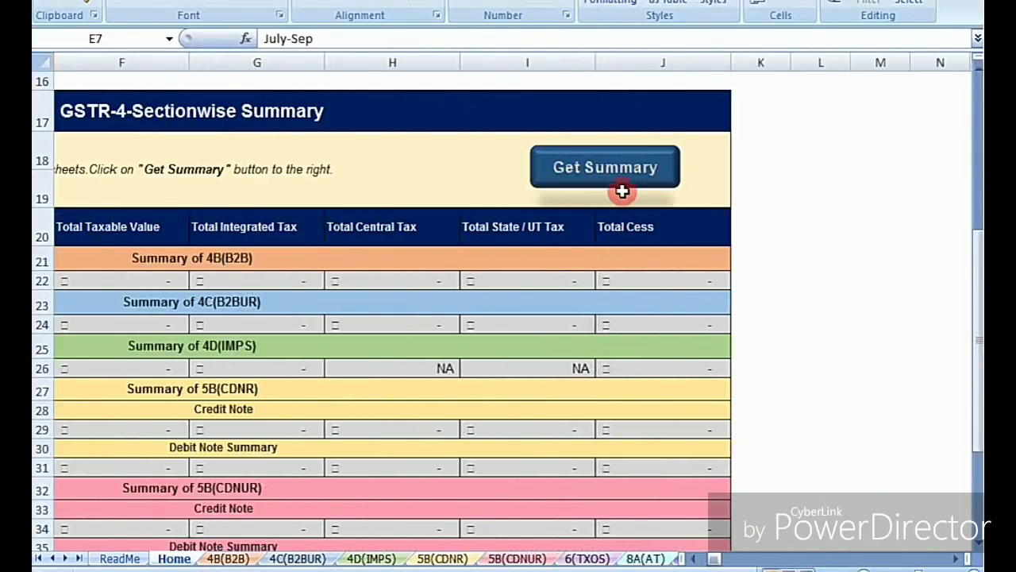
- Browse the 4B(B2B), 4C(B2BUR), 5B(CDNR), 5B(CDNUR) and 6(TXOS) sheets, then return to Home
click(228, 558)
click(296, 558)
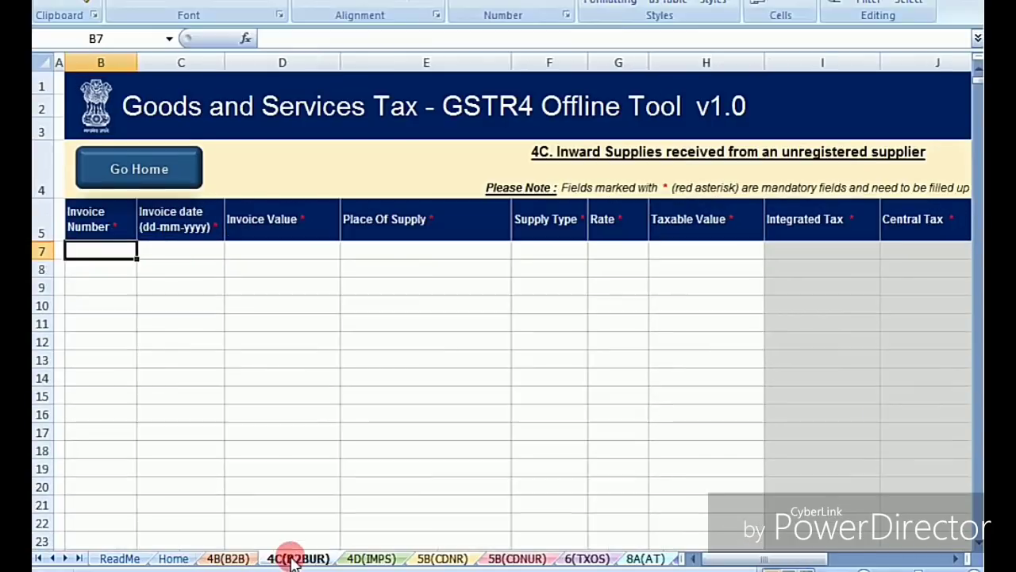
click(441, 558)
click(512, 558)
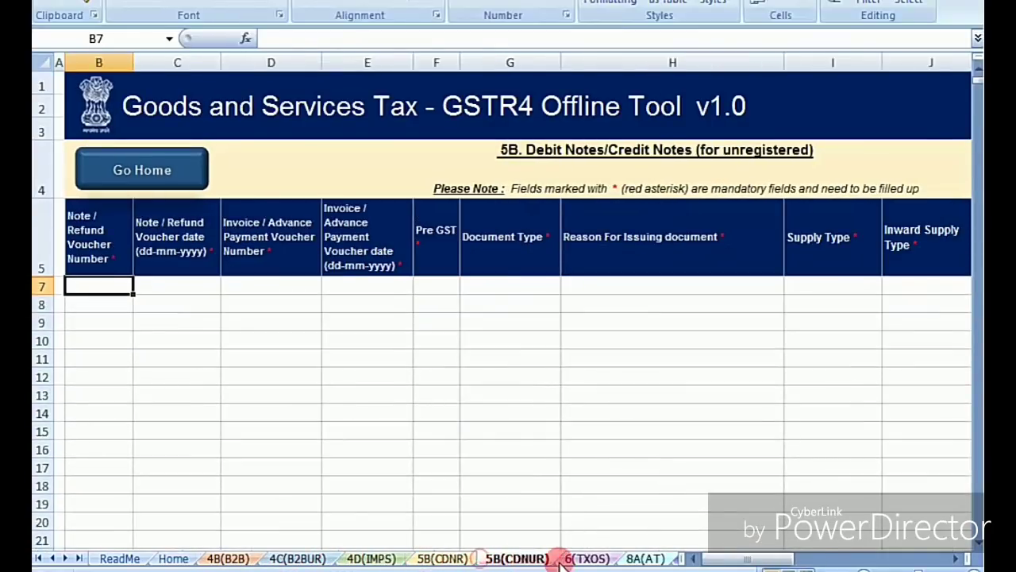
click(587, 558)
click(173, 558)
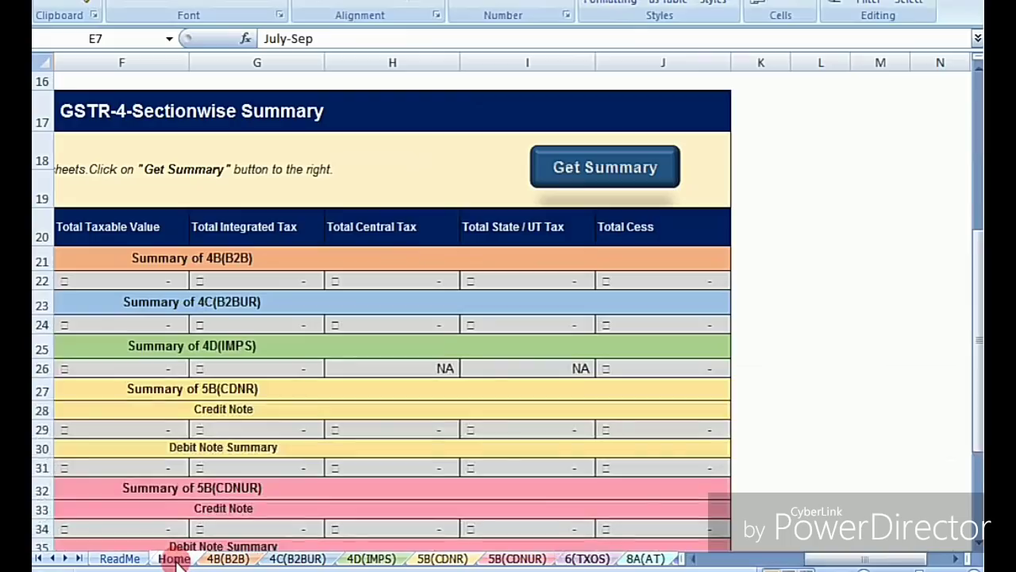
scroll(302, 472, down, 4)
scroll(303, 473, up, 2)
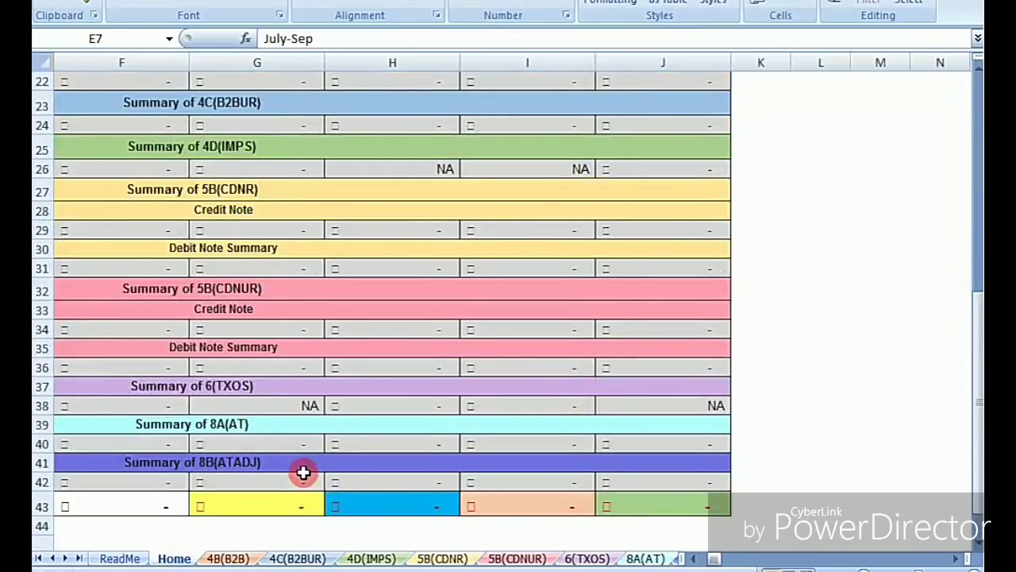
scroll(304, 472, up, 3)
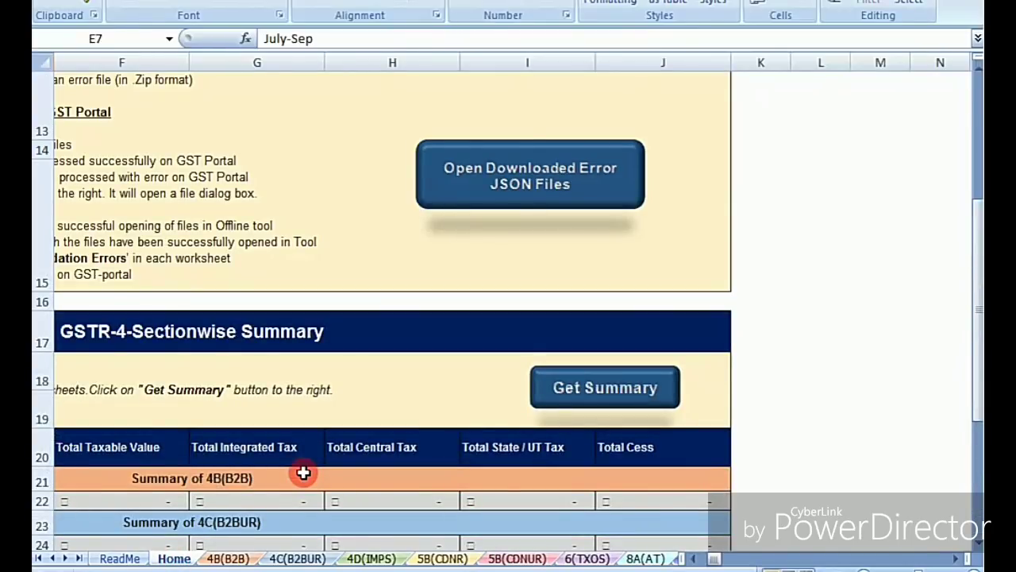
- Peek at the 4B(B2B) sheet, then go back to Home and scroll to its top
click(228, 558)
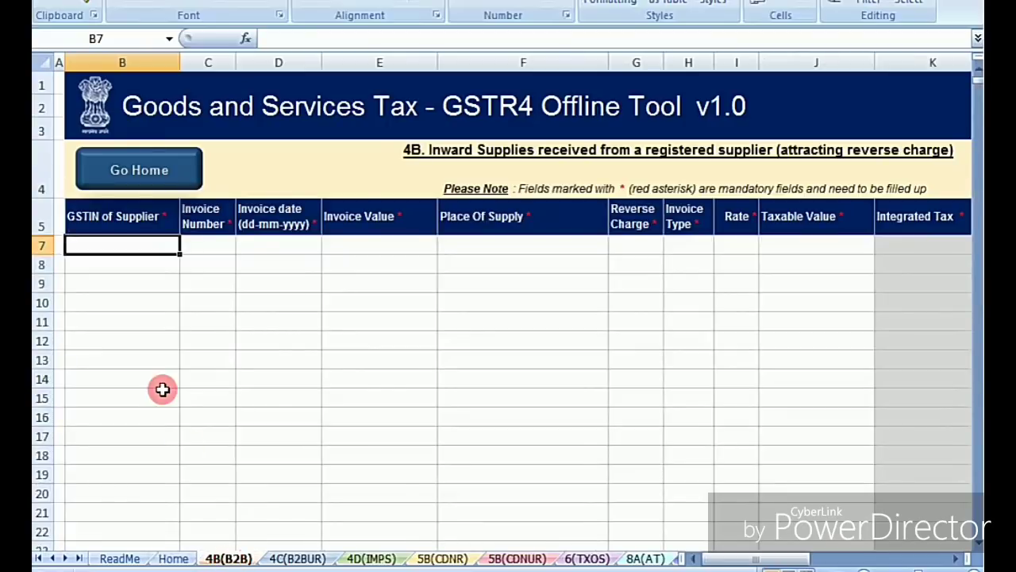
click(132, 317)
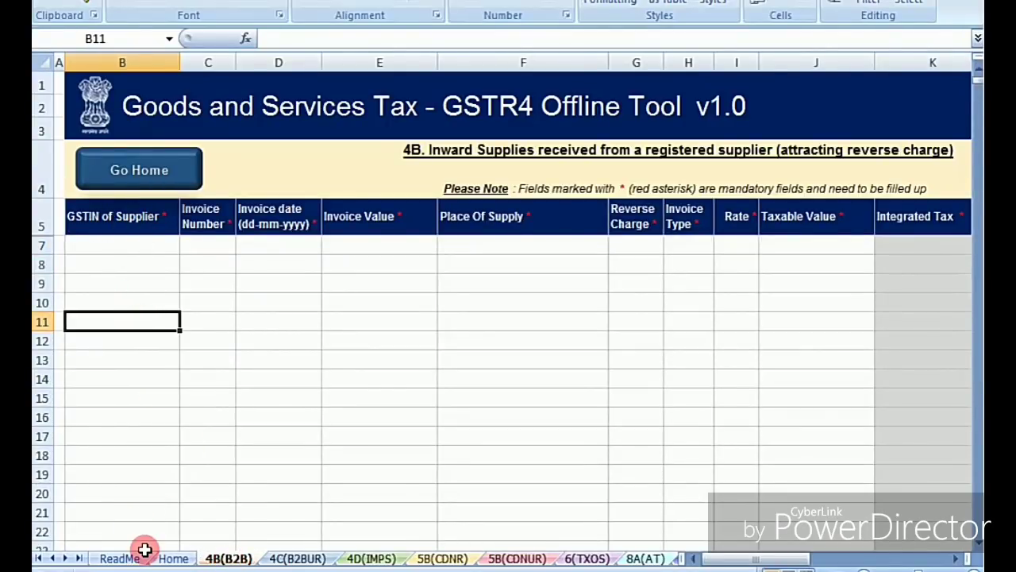
click(173, 557)
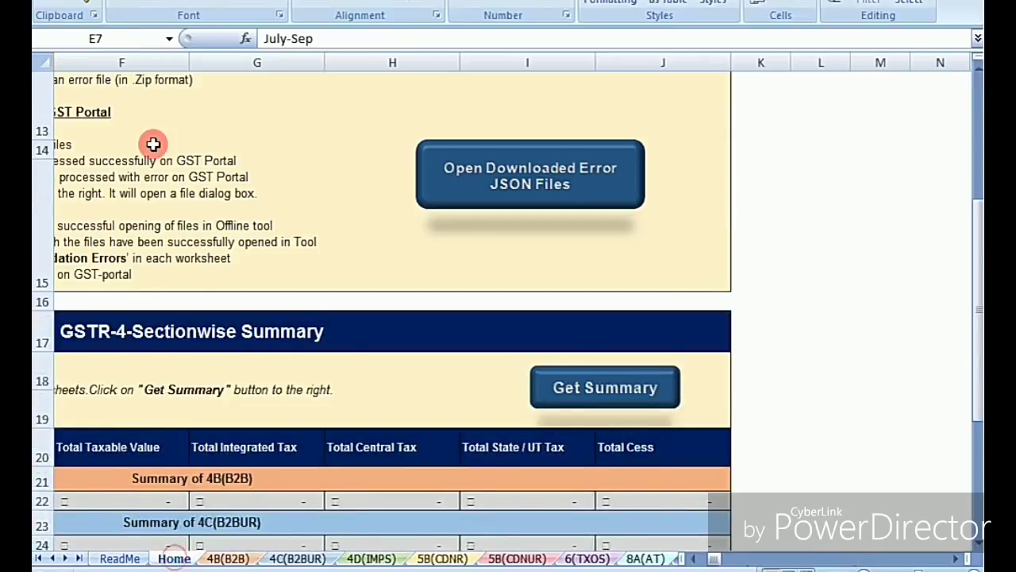
scroll(154, 144, up, 3)
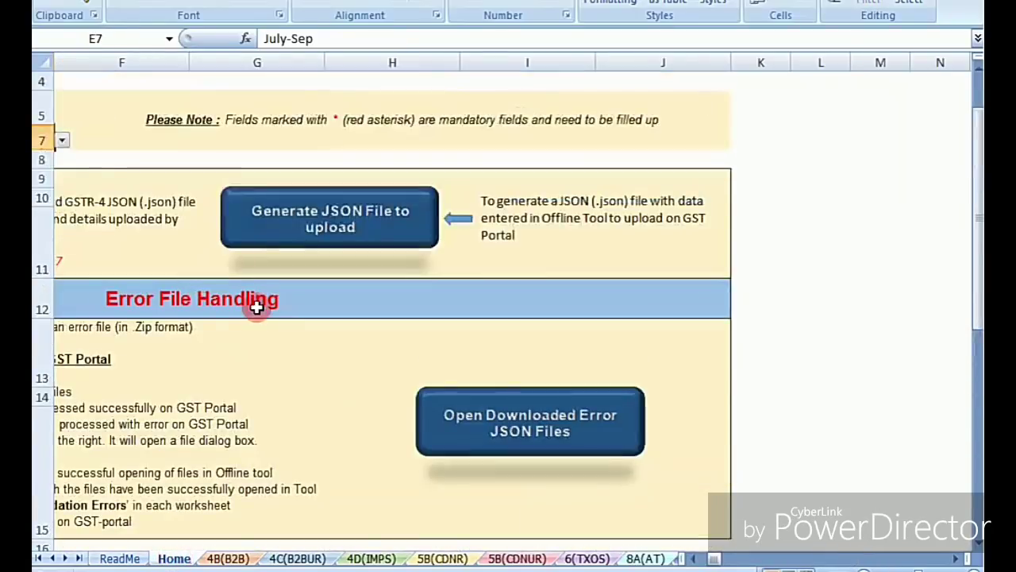
click(714, 561)
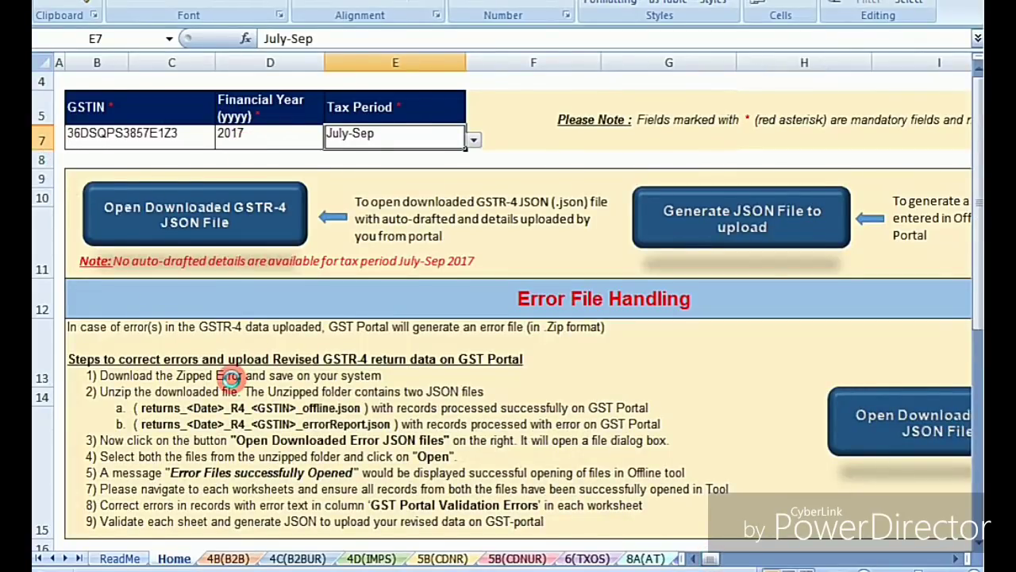
scroll(230, 378, down, 1)
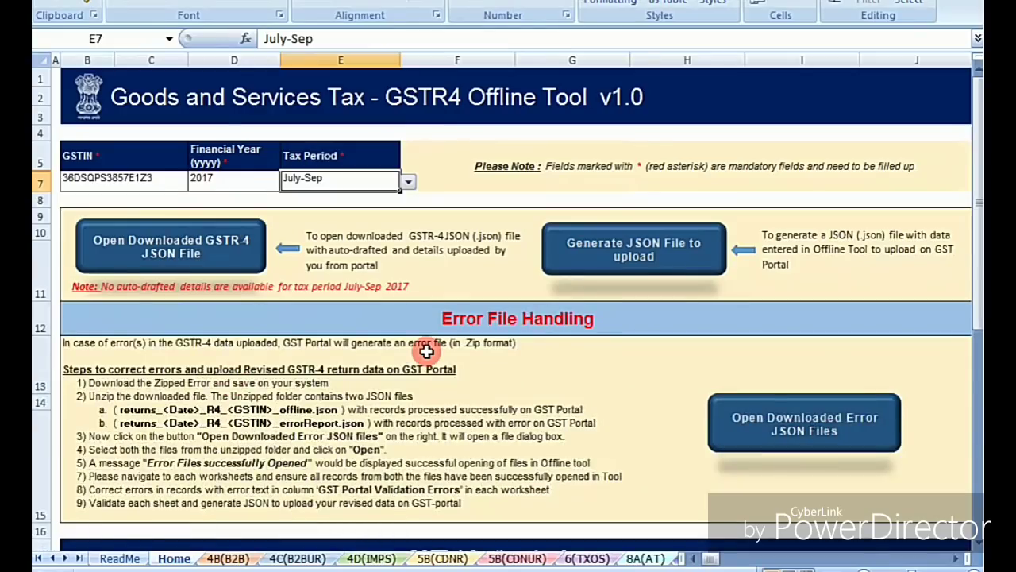
- Fill 4B(B2B) row 7: supplier GSTIN, invoice 1234, reverse charge Yes, Regular, rate 5, taxable 10,000
click(227, 558)
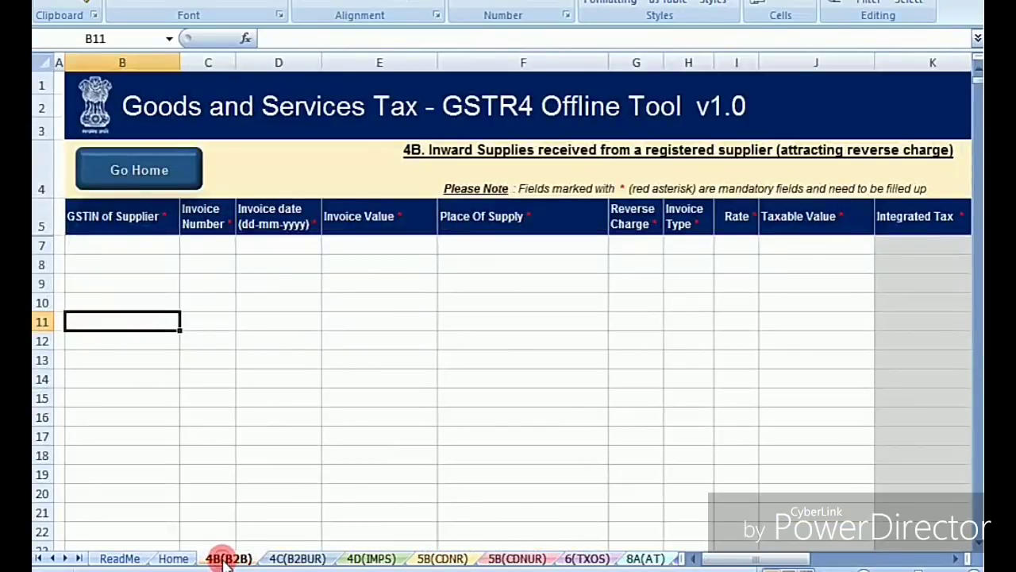
click(144, 251)
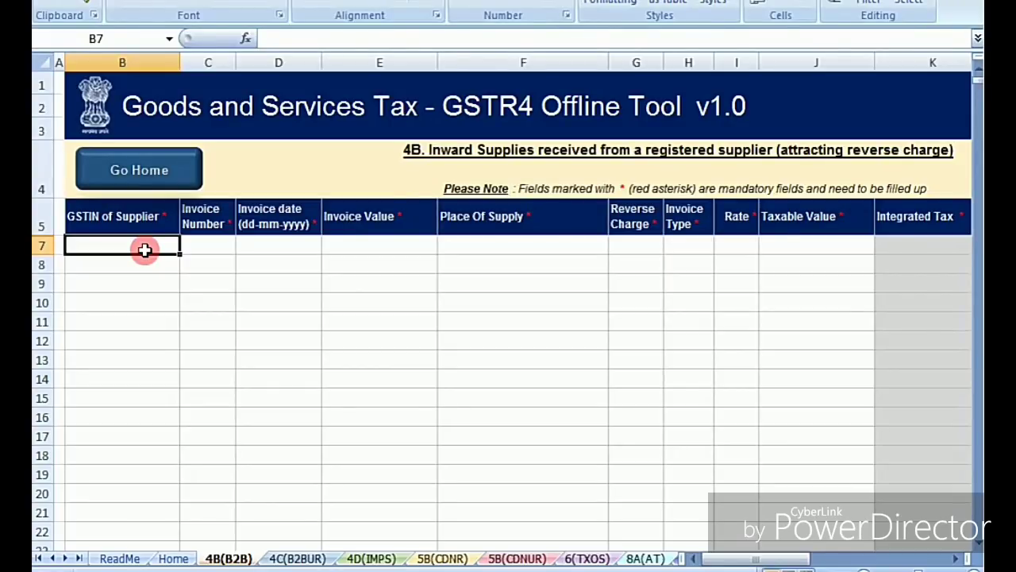
text(36AAIFG8783E1Z1)
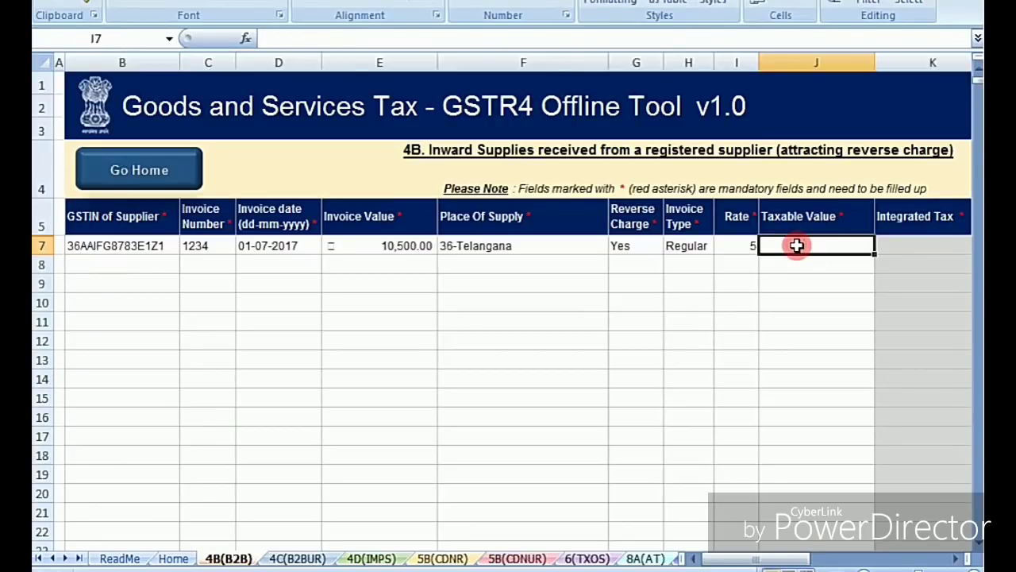
key(Tab)
key(shift+Tab)
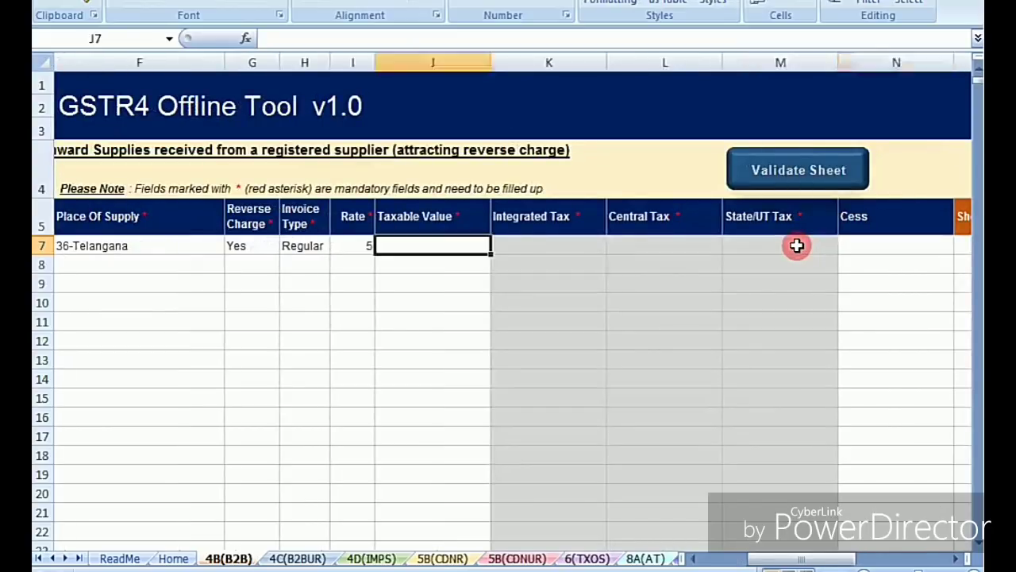
text(10000)
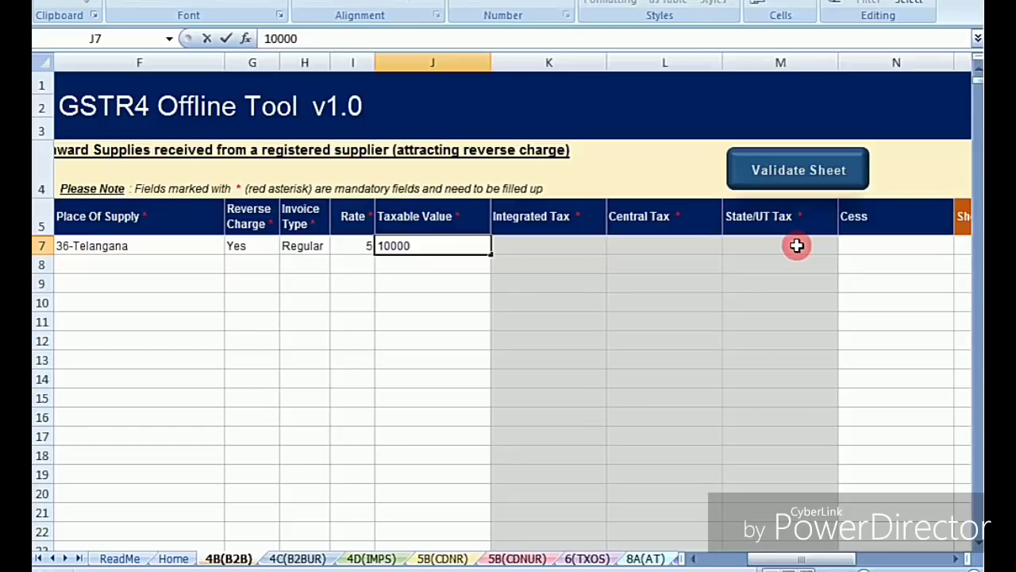
key(Return)
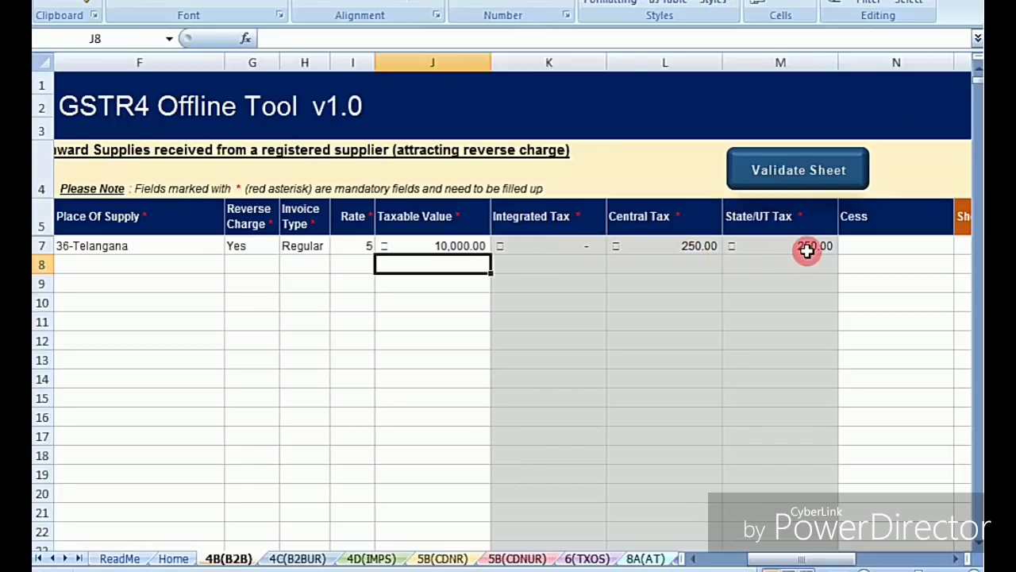
drag(777, 558, 767, 558)
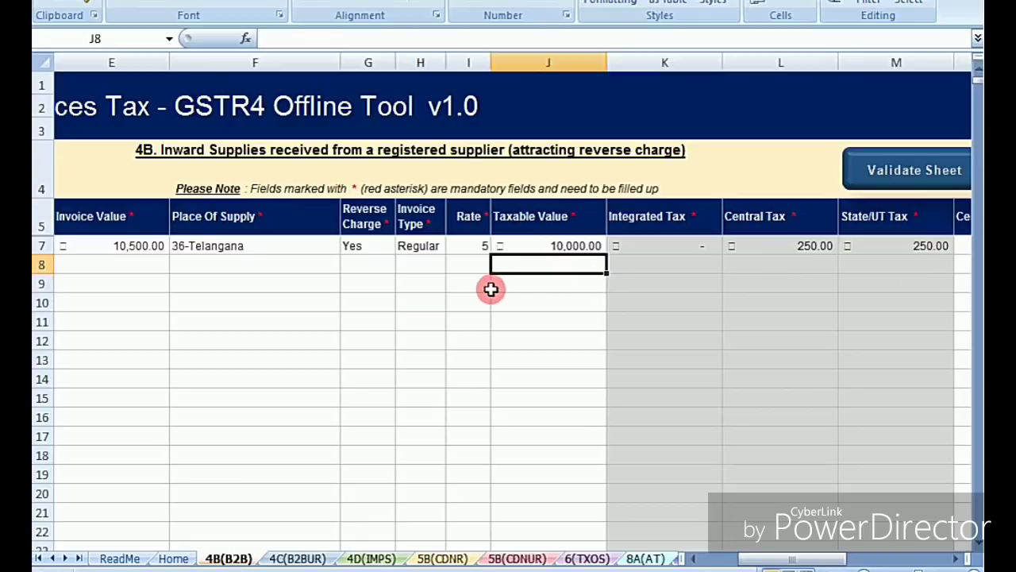
drag(799, 555, 828, 555)
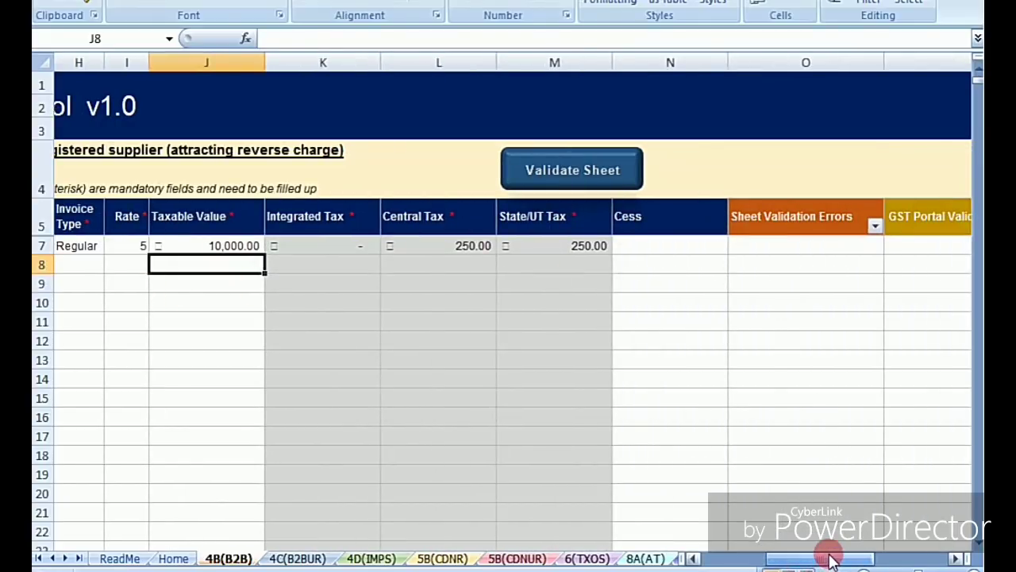
- Validate the 4B(B2B) sheet and acknowledge the success message
click(575, 169)
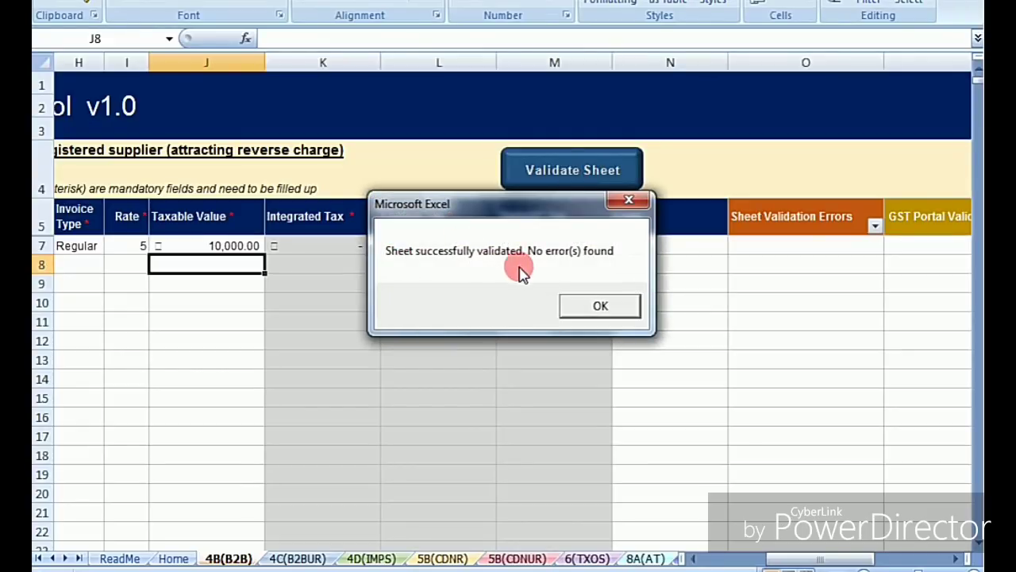
click(610, 306)
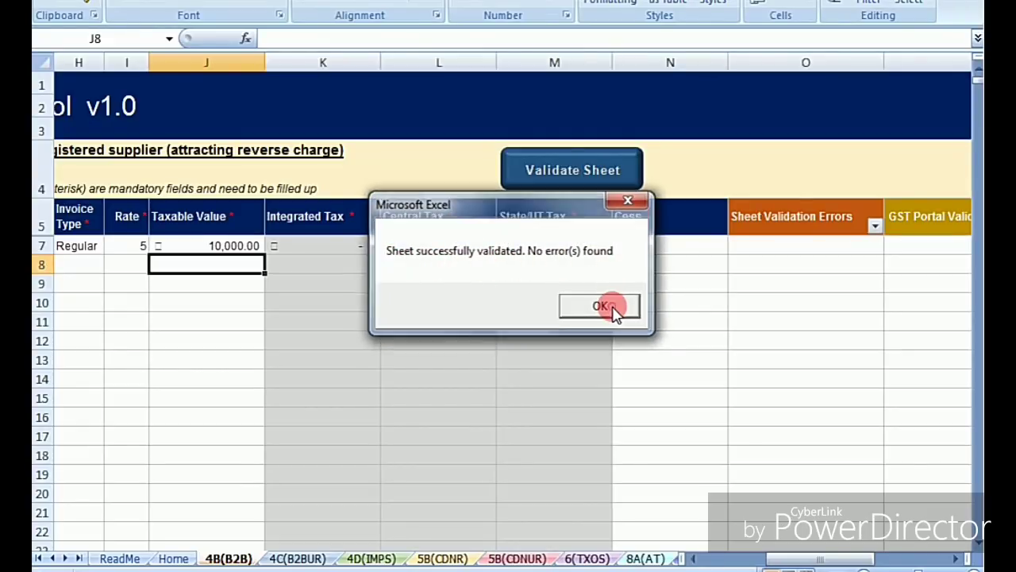
drag(810, 560, 757, 553)
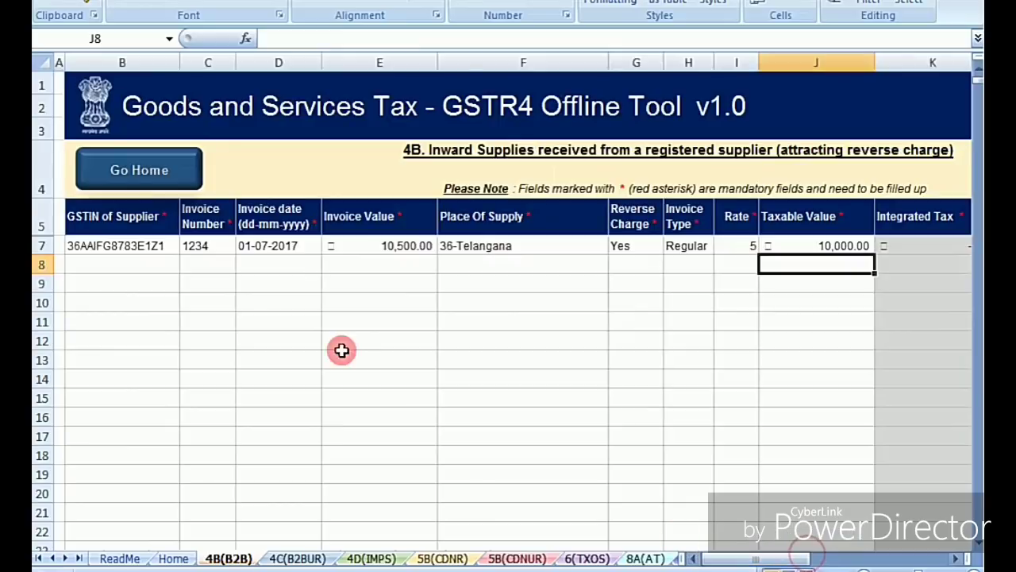
- Append 000 to the supplier GSTIN in B7 and validate to trigger the error
click(161, 247)
double_click(162, 246)
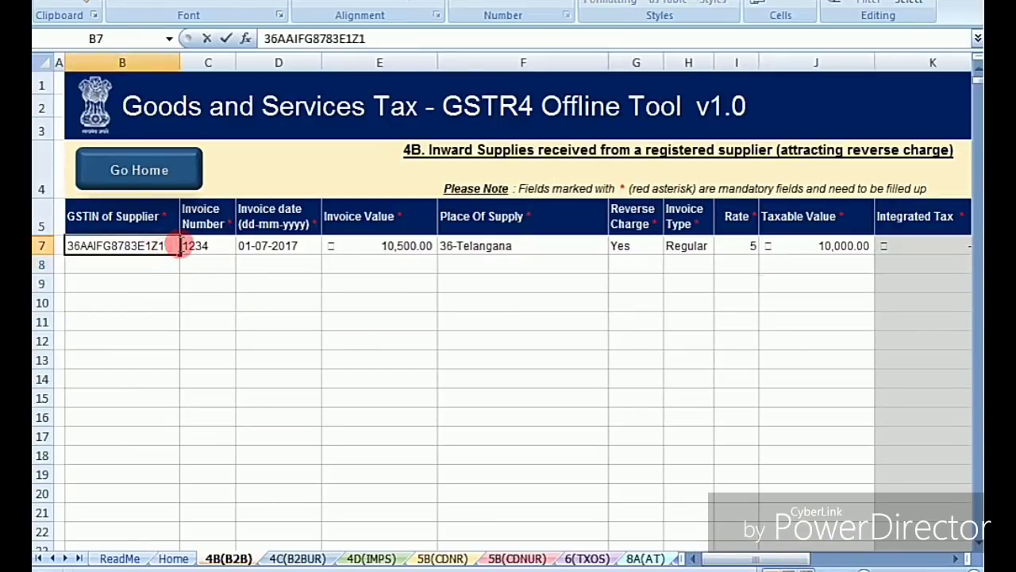
text(0000)
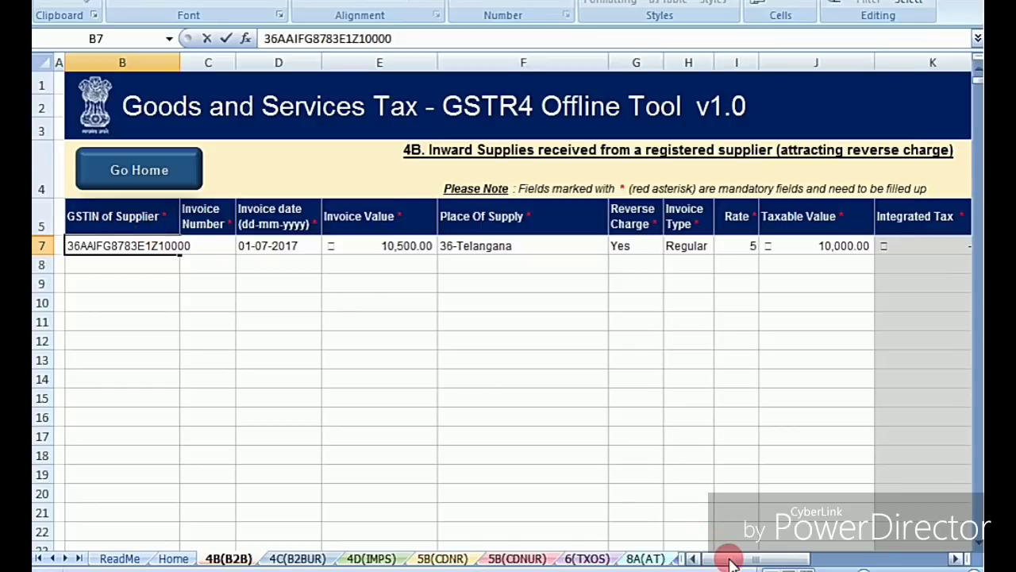
drag(725, 554, 767, 553)
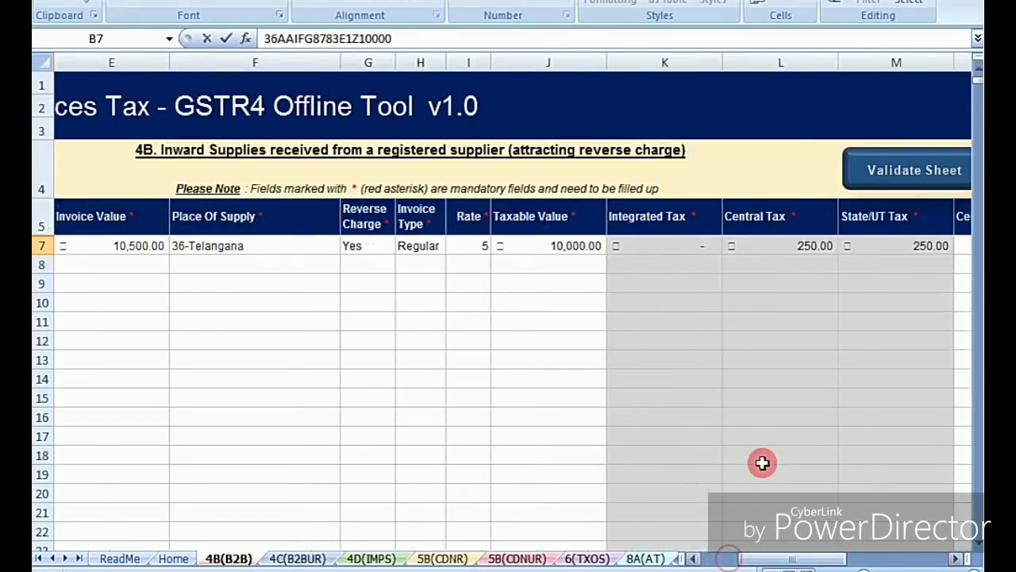
click(901, 171)
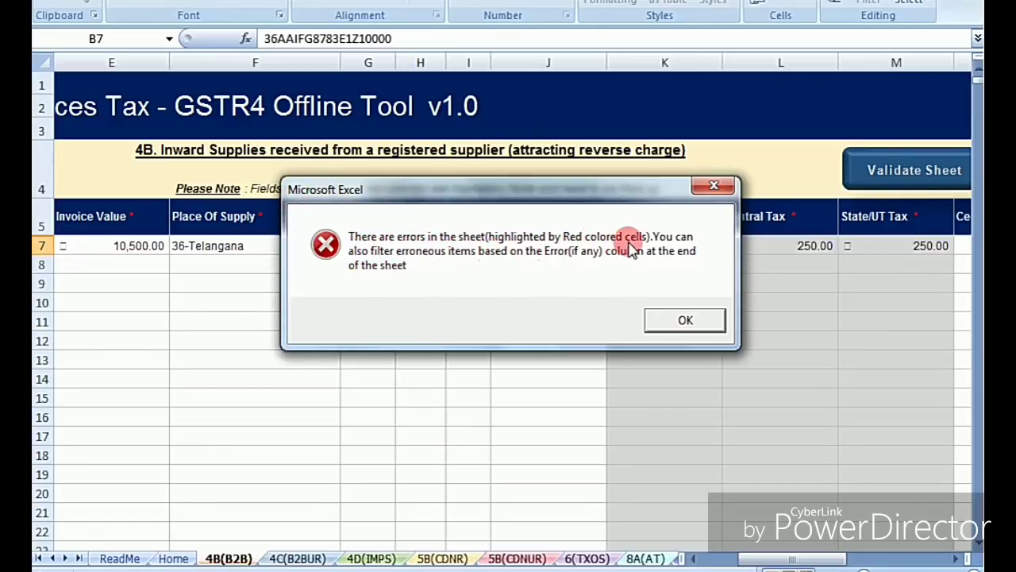
click(685, 321)
drag(789, 558, 737, 558)
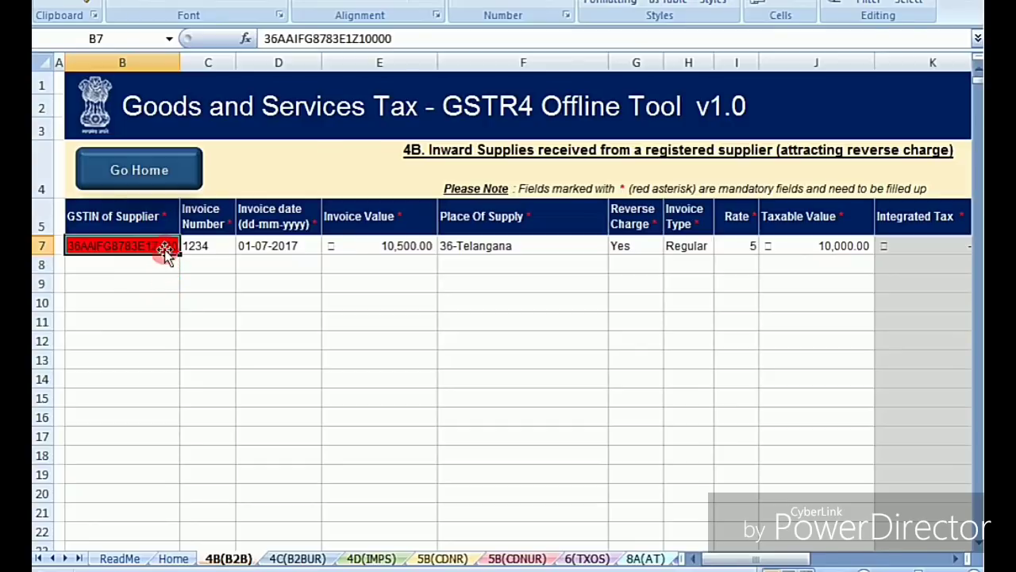
- Remove the extra digits from the B7 GSTIN, revalidate error-free, and go to 4C(B2BUR)
click(403, 39)
key(BackSpace)
key(BackSpace)
key(BackSpace)
key(BackSpace)
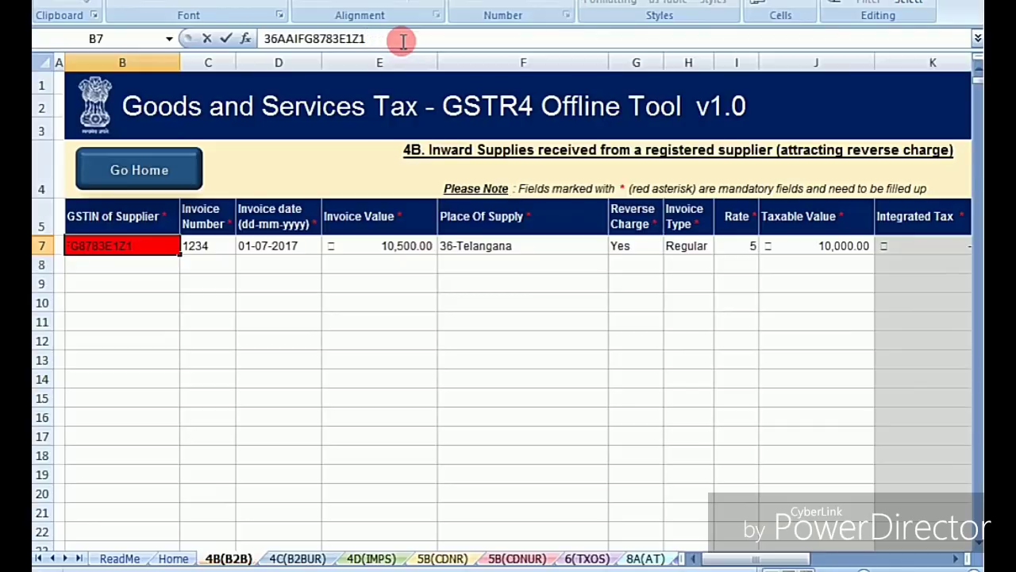
drag(732, 557, 802, 560)
click(802, 181)
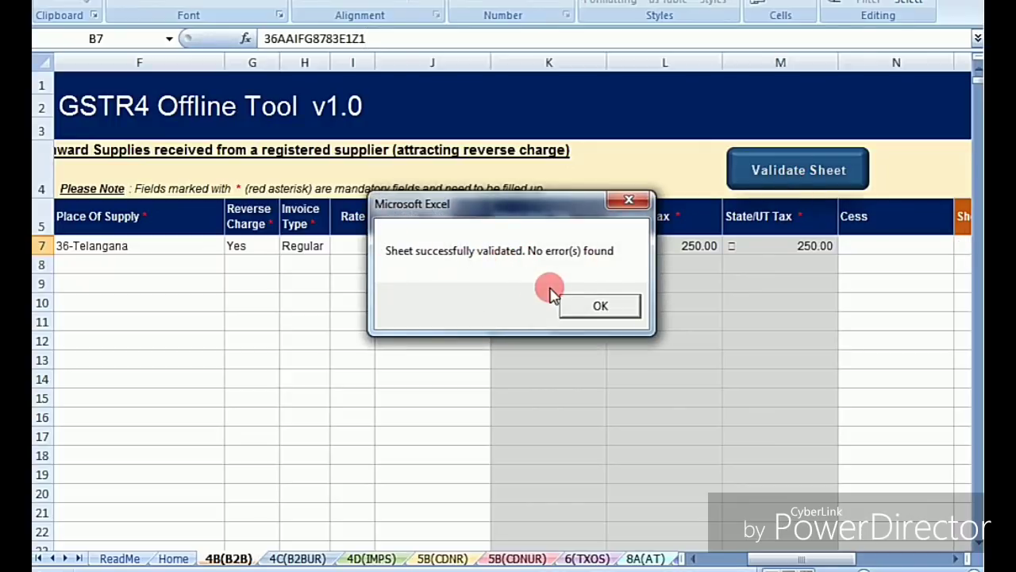
click(609, 305)
drag(782, 562, 726, 558)
click(295, 560)
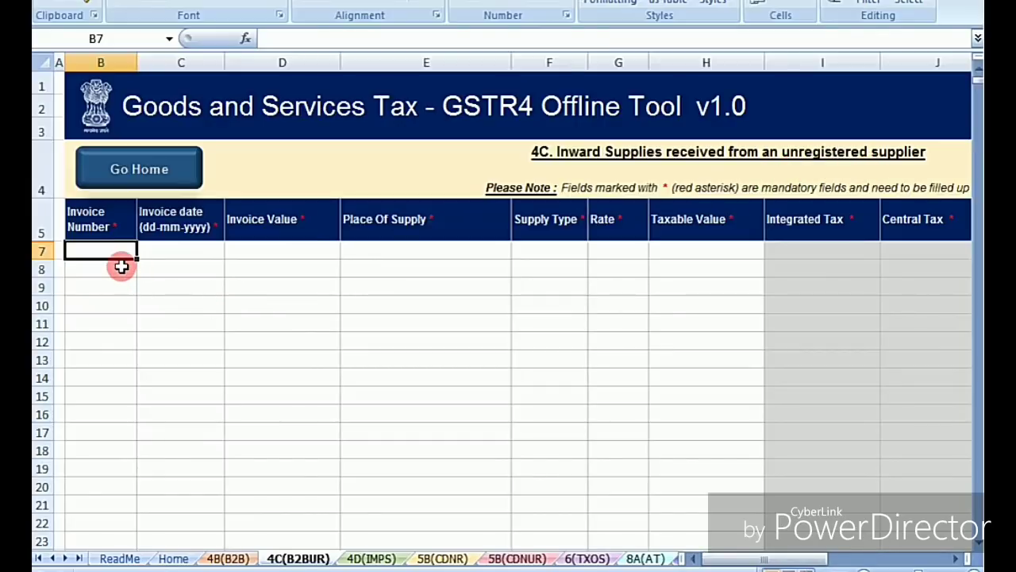
- Enter the 4C invoice row: number 51, date 05-07-2017, value 5000
text(51)
key(Tab)
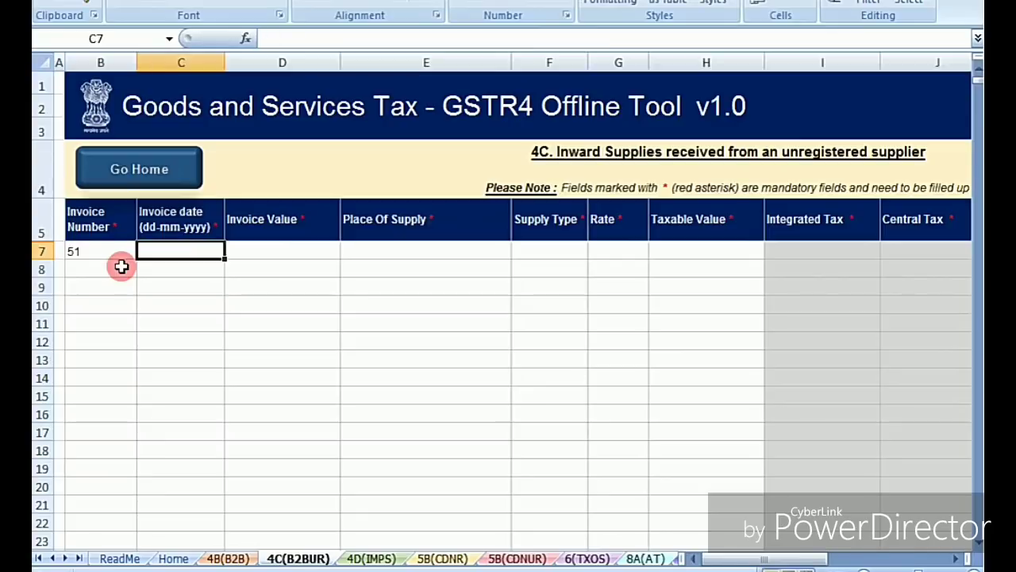
text(05-07-2017)
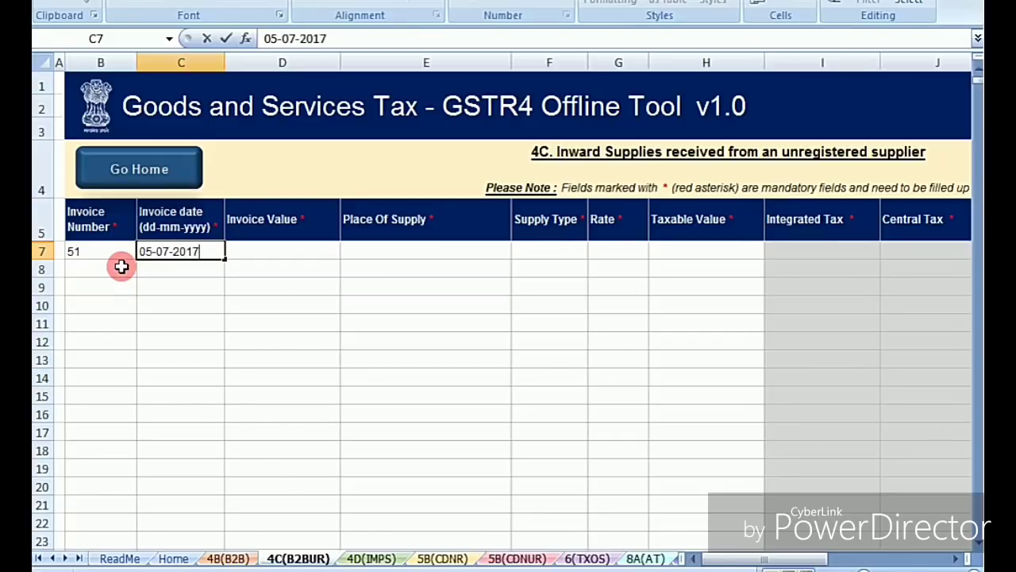
key(Tab)
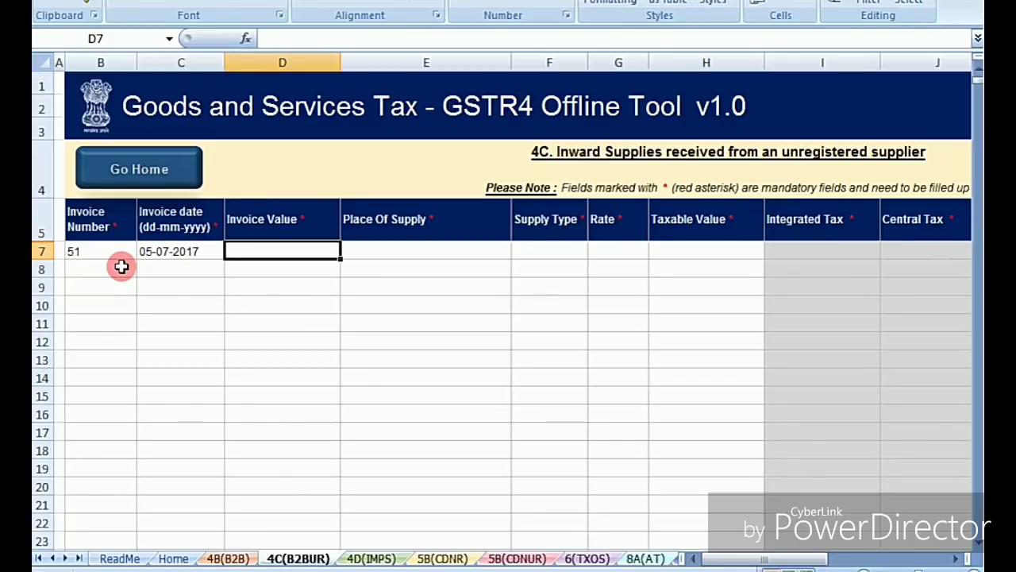
text(5,000.00)
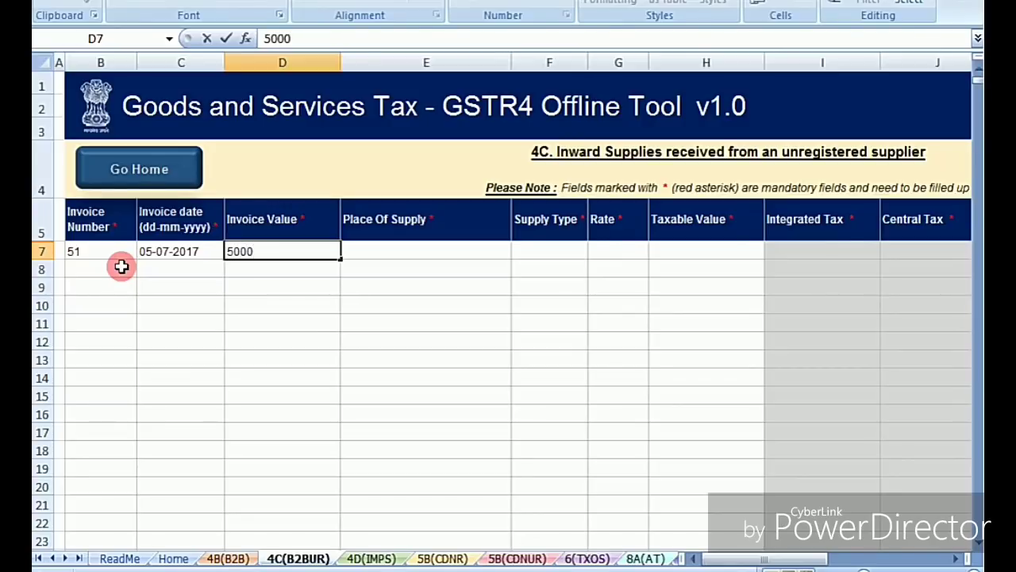
key(Return)
key(Return)
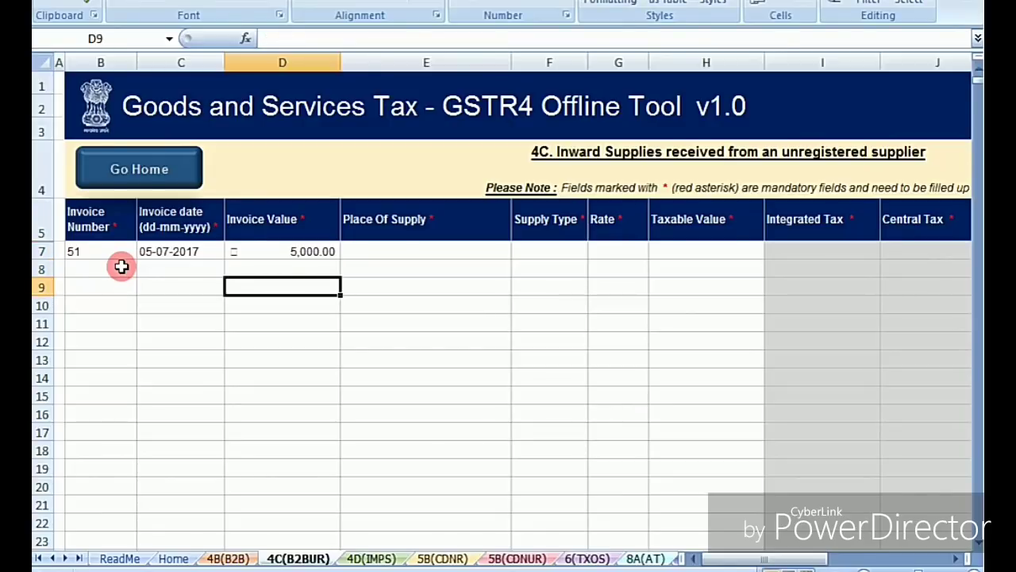
key(Up)
key(Up)
key(Right)
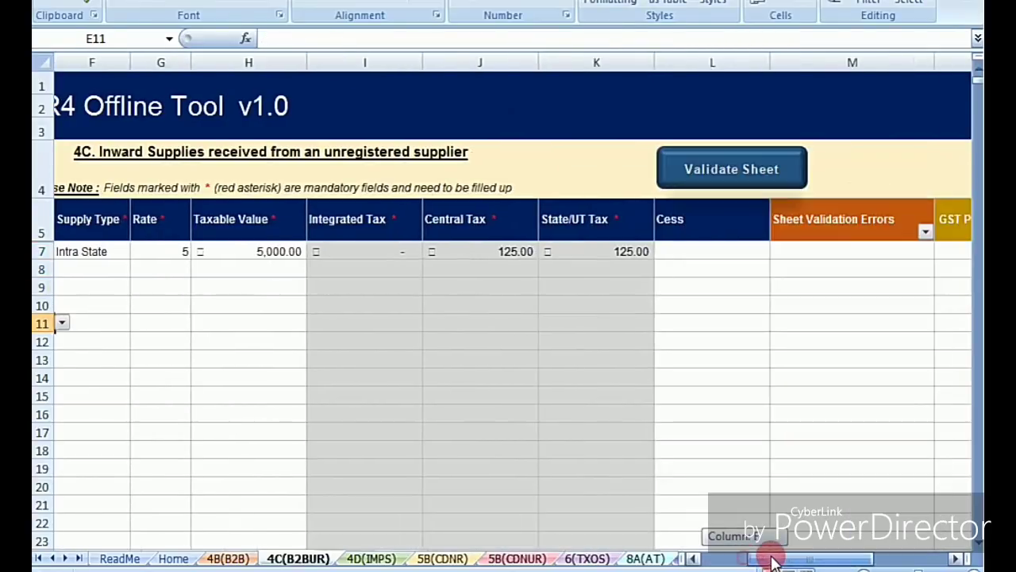
- Validate the 4C(B2BUR) sheet twice without errors, then move to the 4D(IMPS) sheet
click(750, 180)
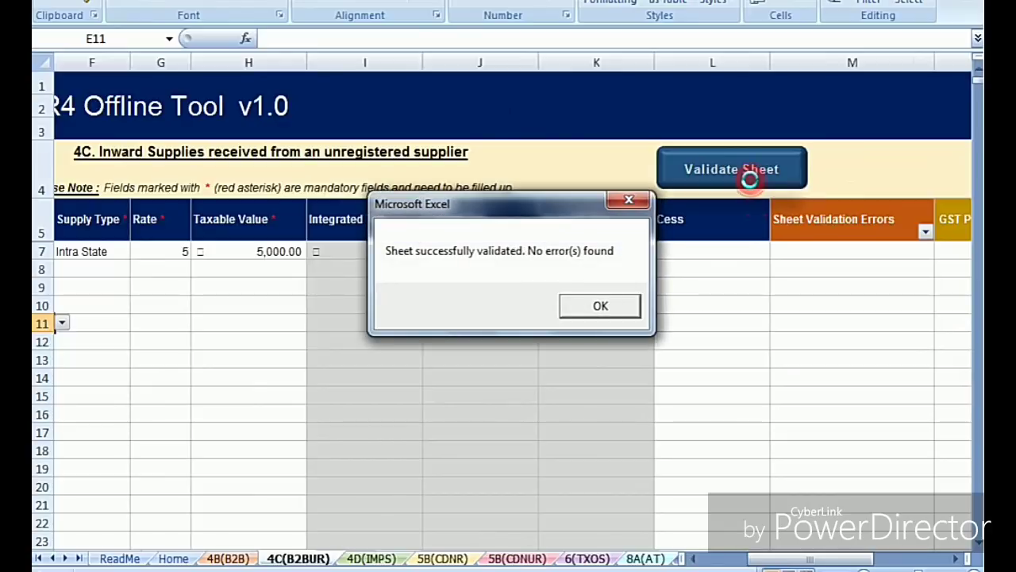
click(603, 310)
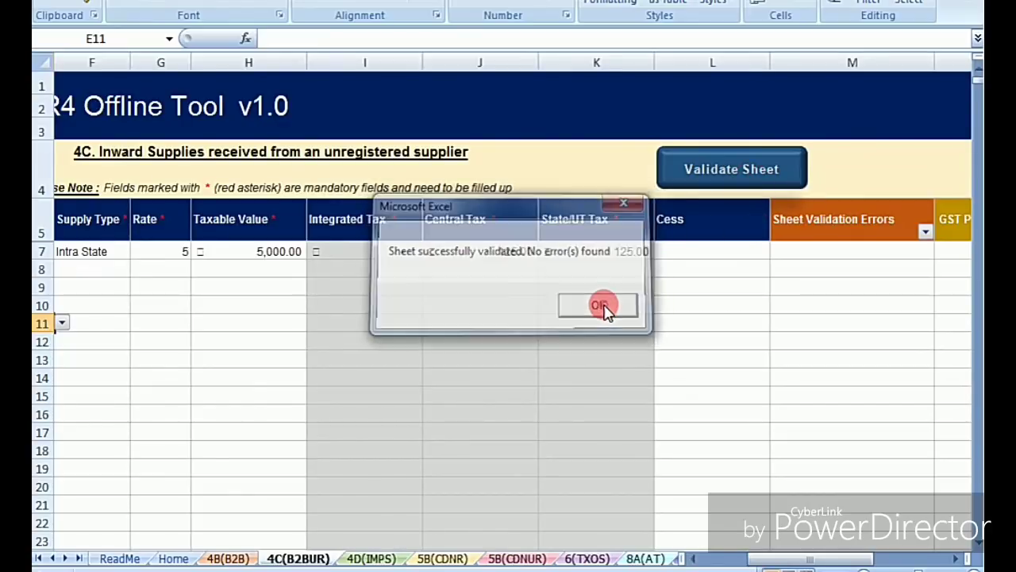
click(727, 173)
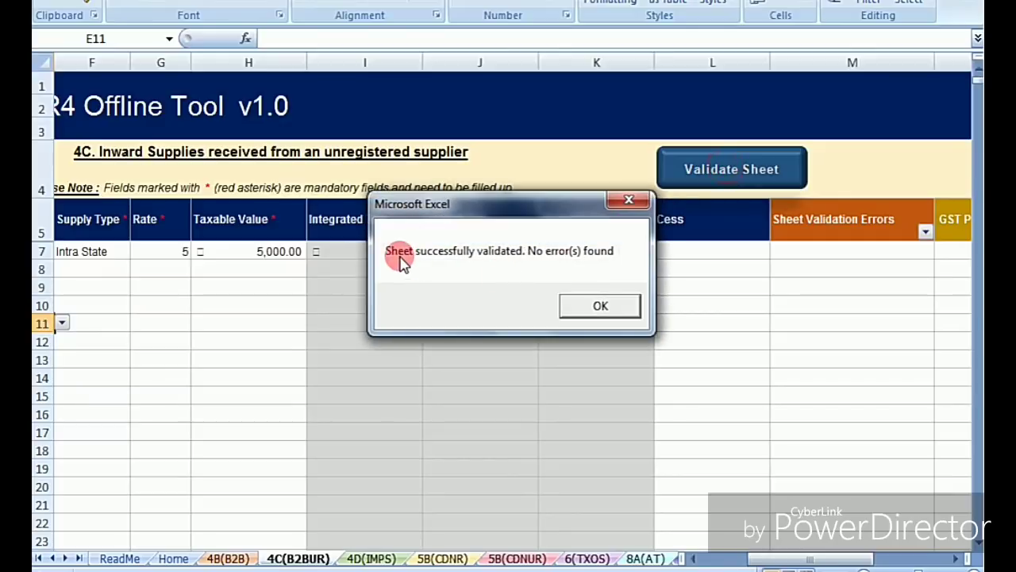
click(611, 306)
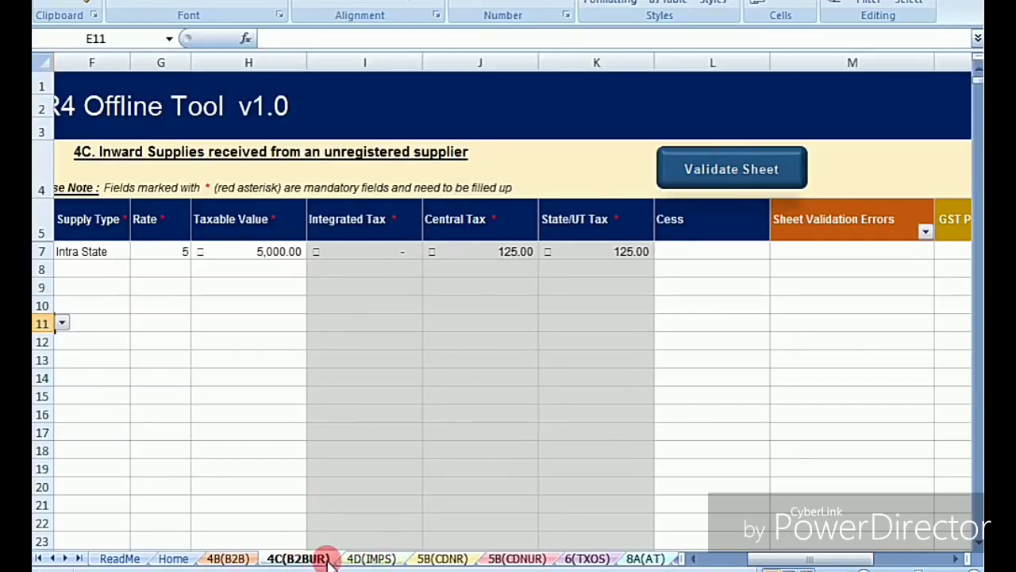
click(362, 558)
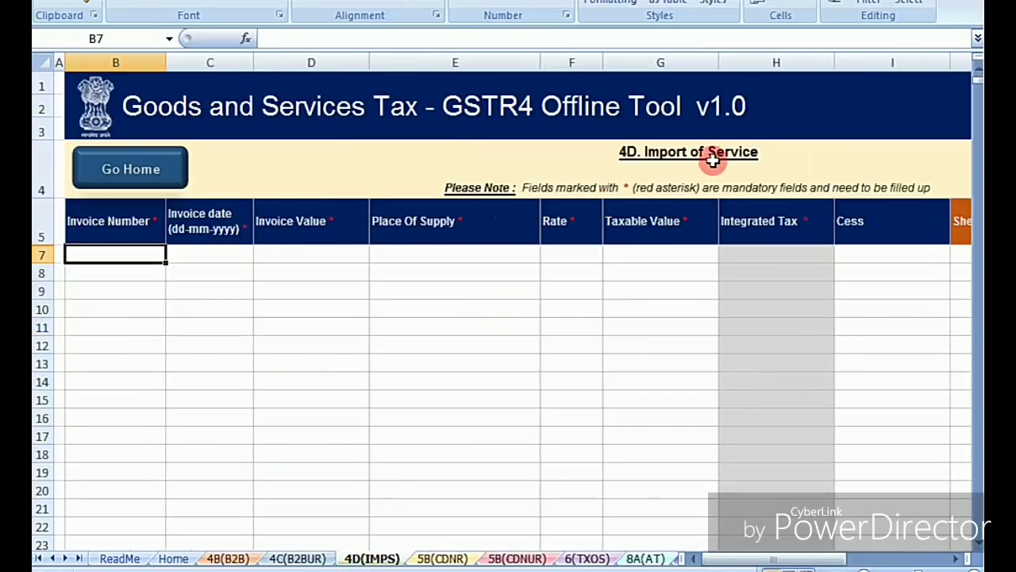
- Step through the 5B(CDNR) and 5B(CDNUR) tabs to reach the 6(TXOS) sheet
click(439, 558)
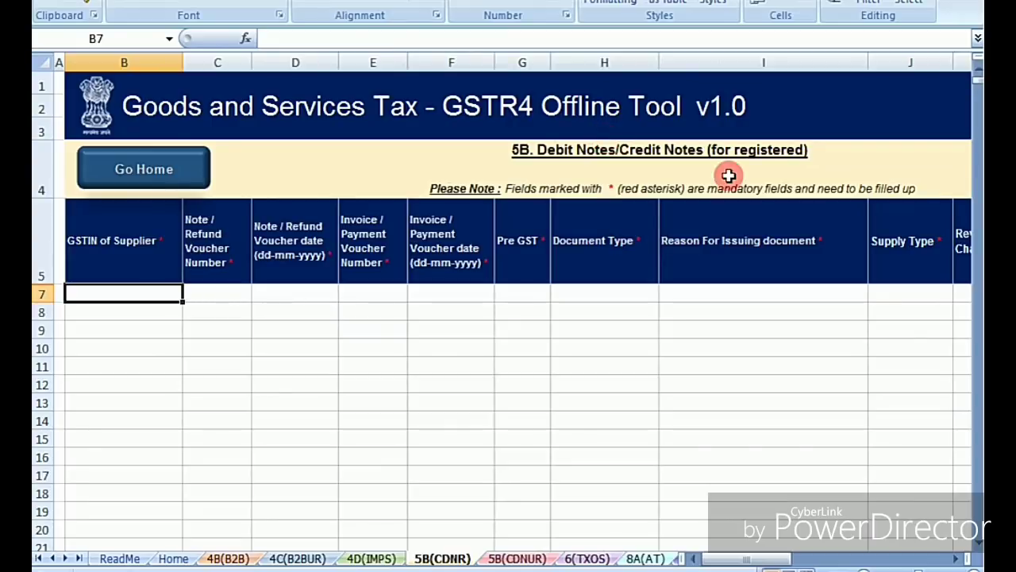
click(516, 558)
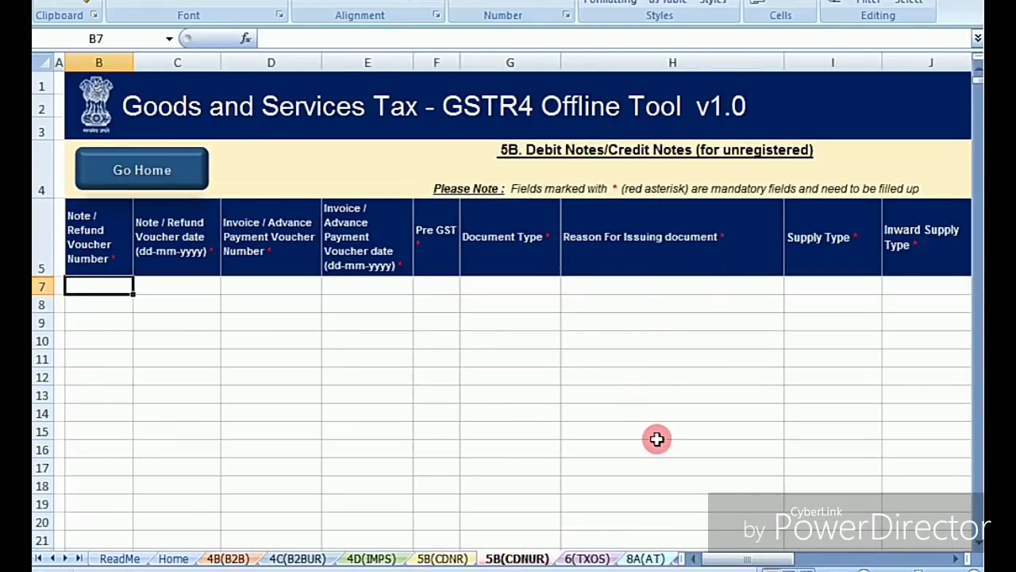
click(586, 559)
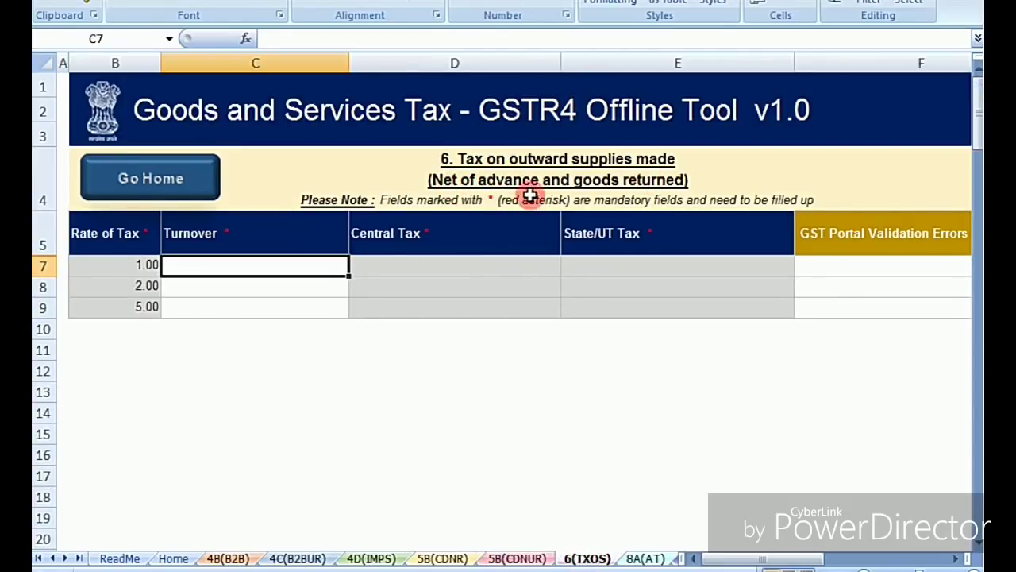
click(245, 377)
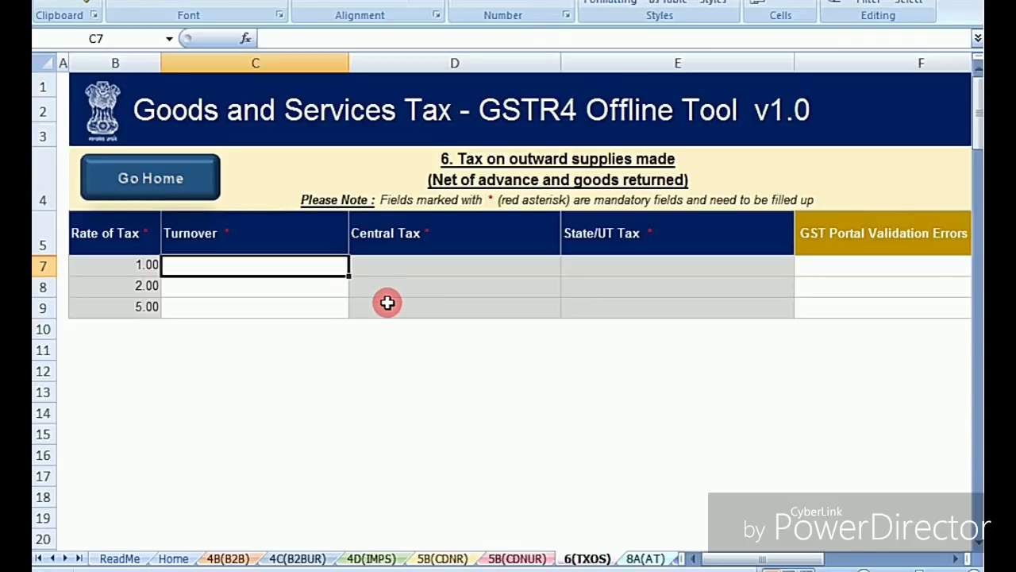
- Try text TRADERS and MANUFACTURER in the 1% and 2% turnover cells, cancelling each error
text(TR)
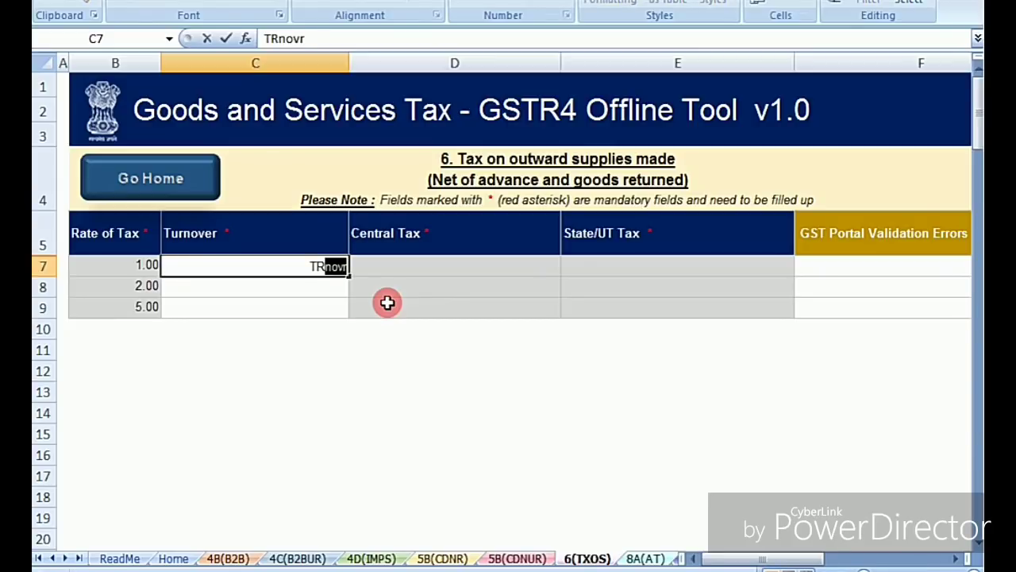
text(ADERS)
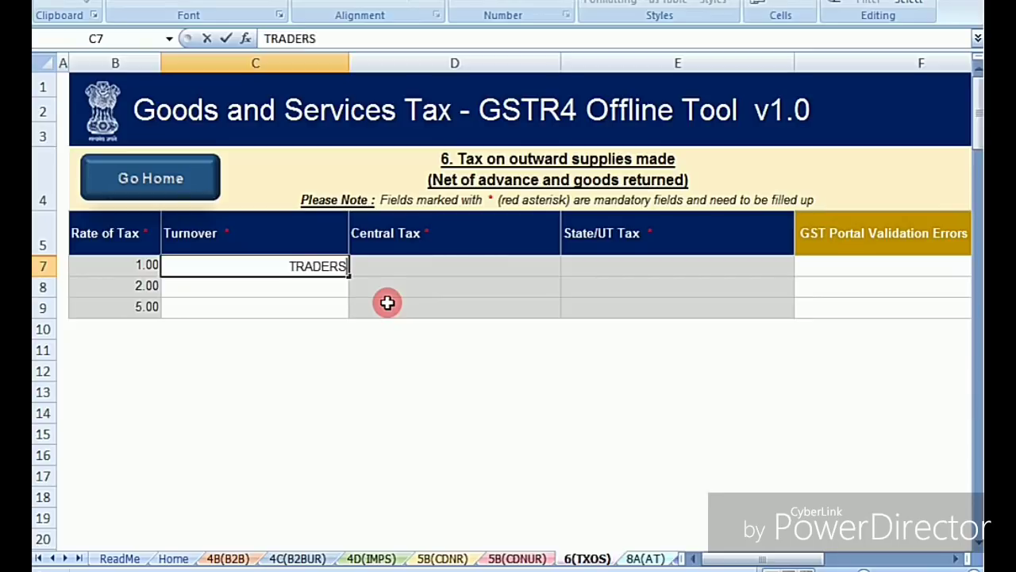
key(Return)
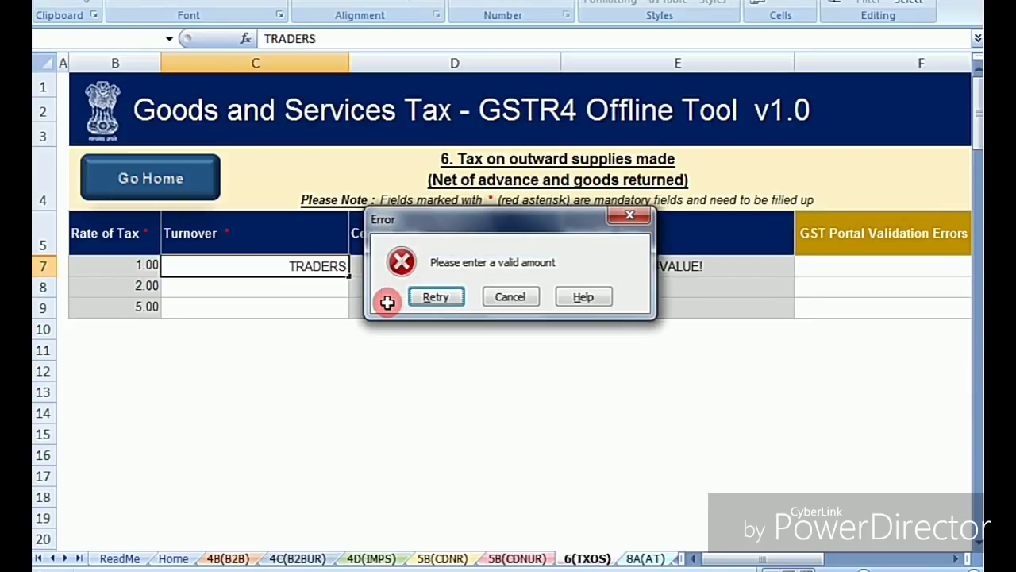
click(502, 305)
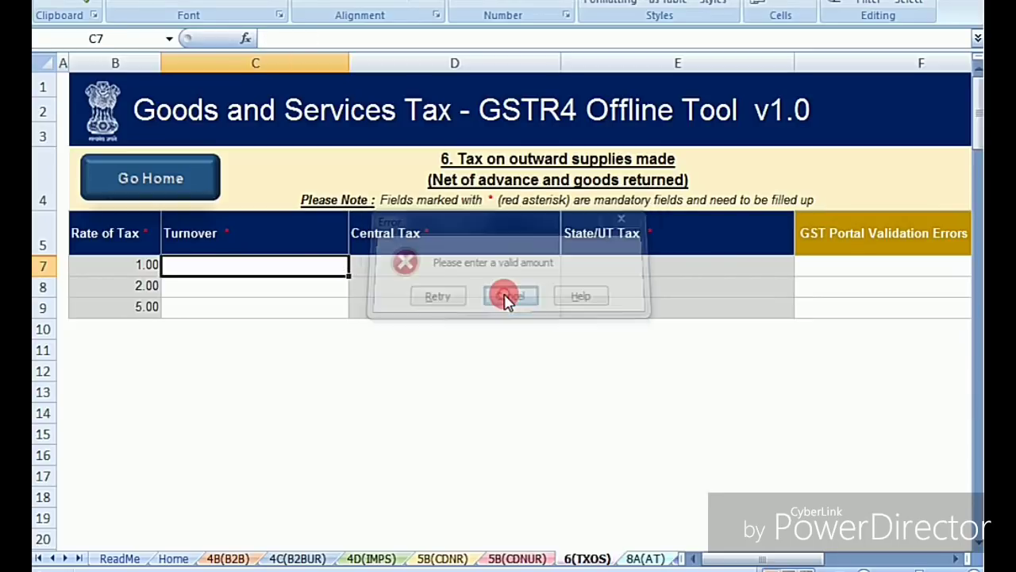
click(301, 288)
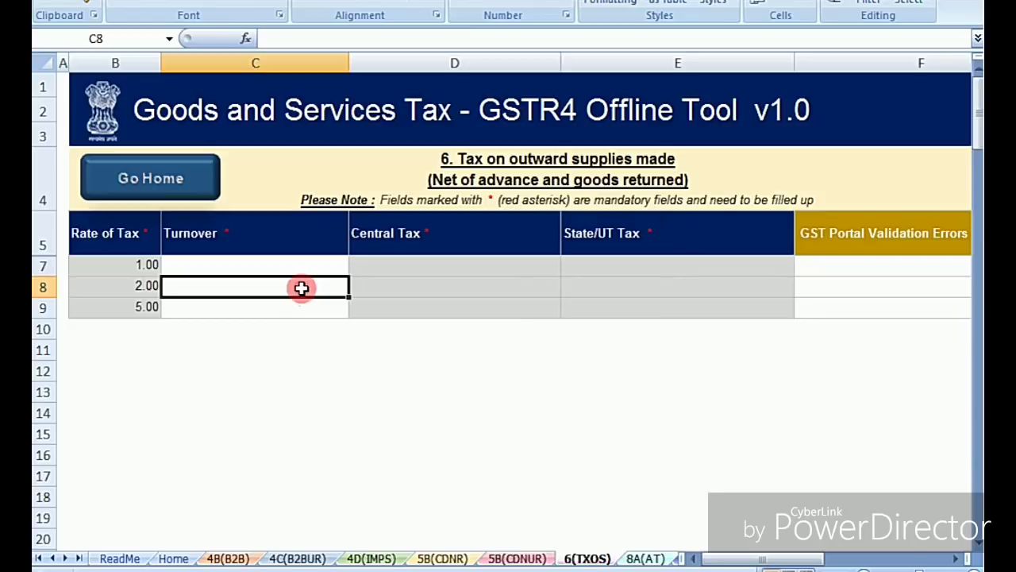
text(MAN)
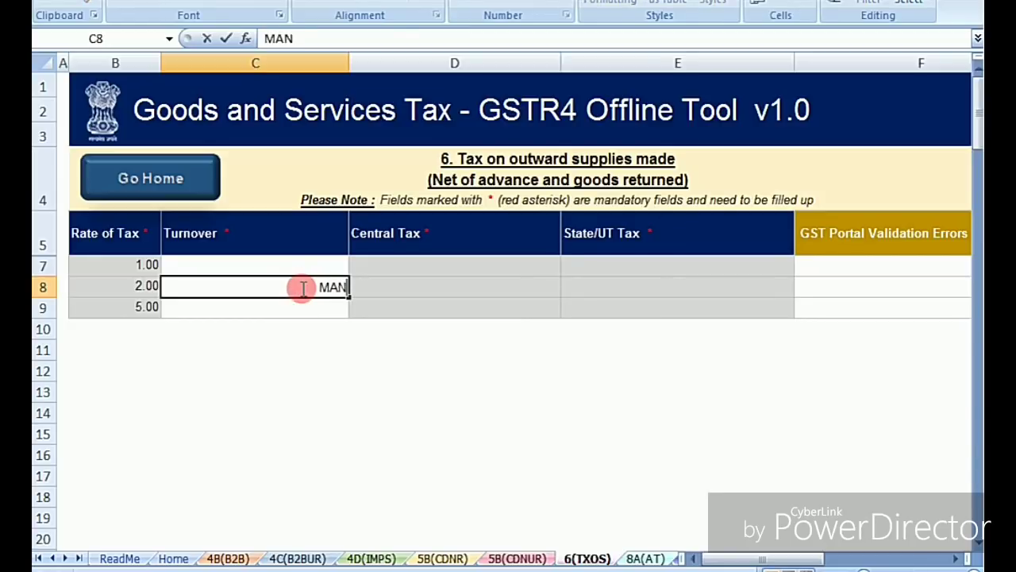
text(UFACTURER)
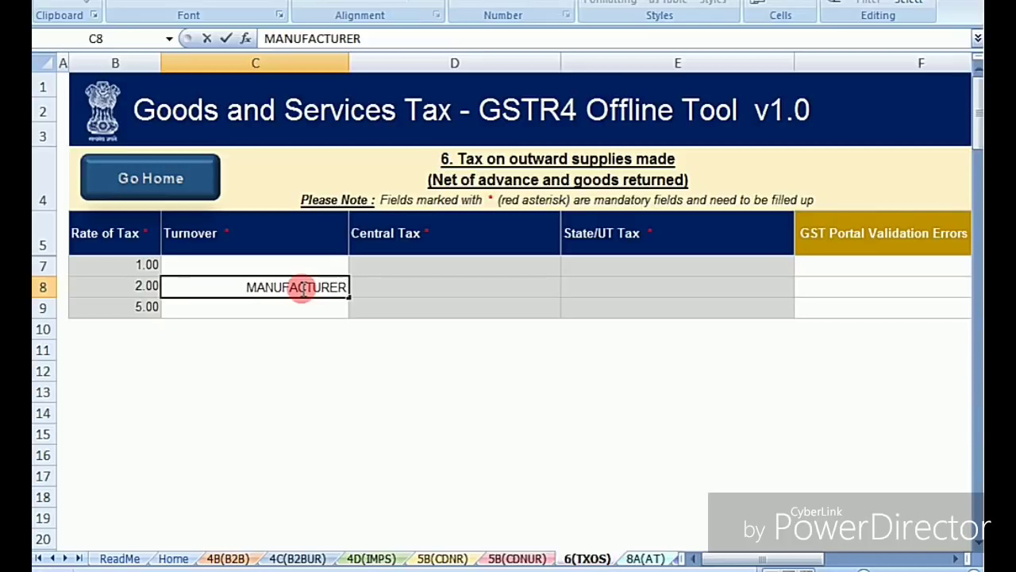
key(Return)
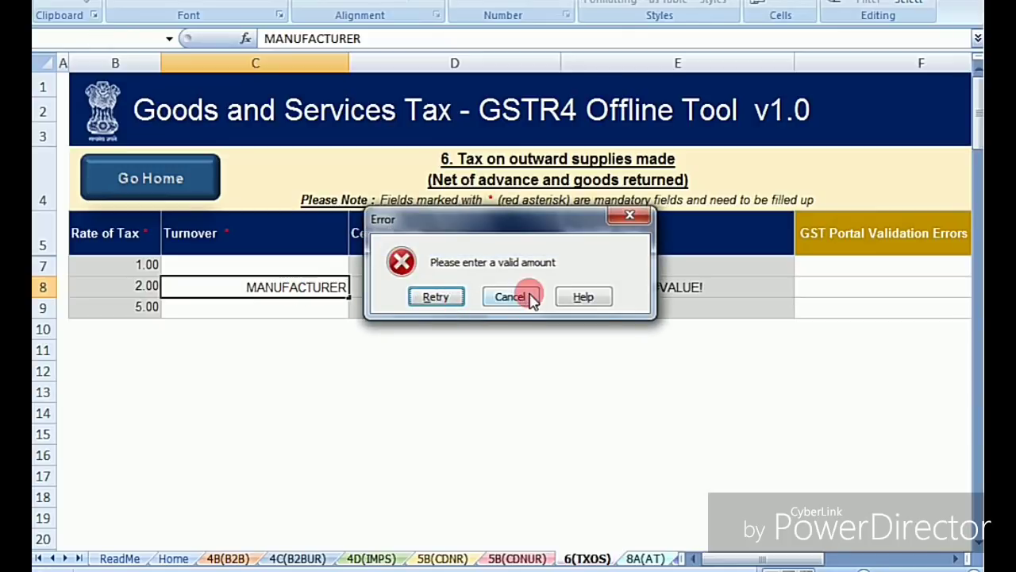
click(512, 298)
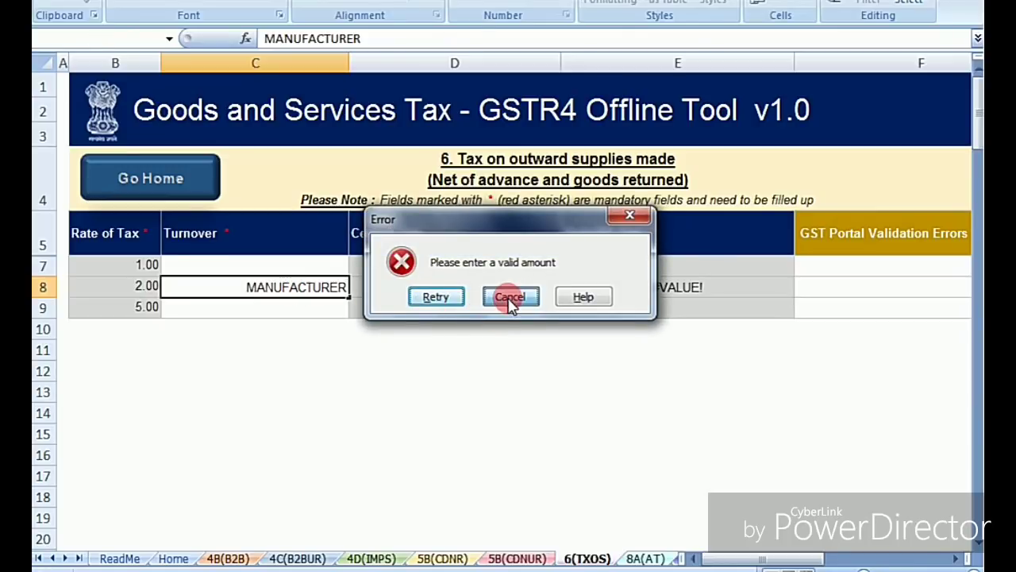
- Try restaurants text in the 5% turnover cell C9 and cancel the invalid amount error
click(292, 306)
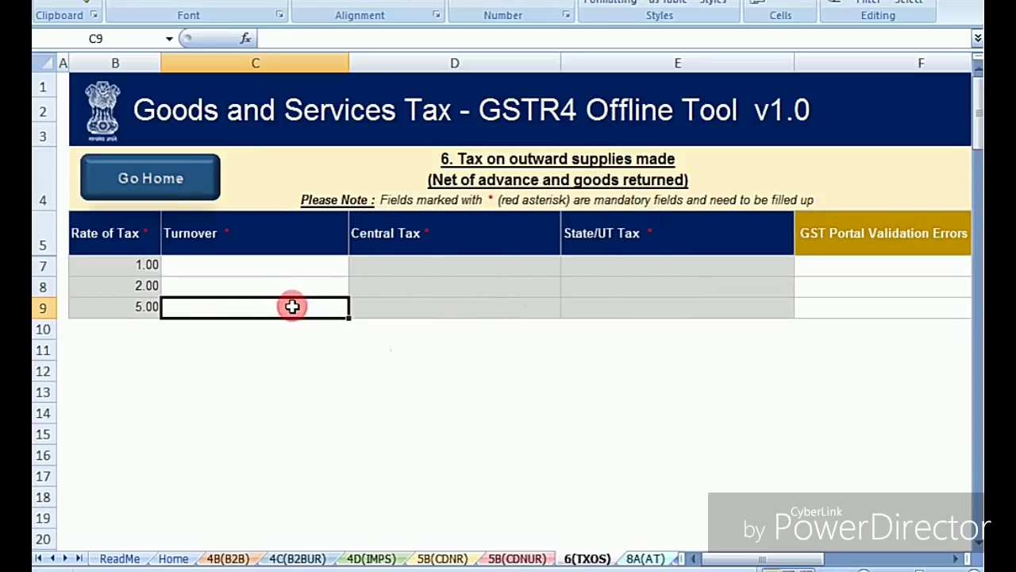
text(RETA)
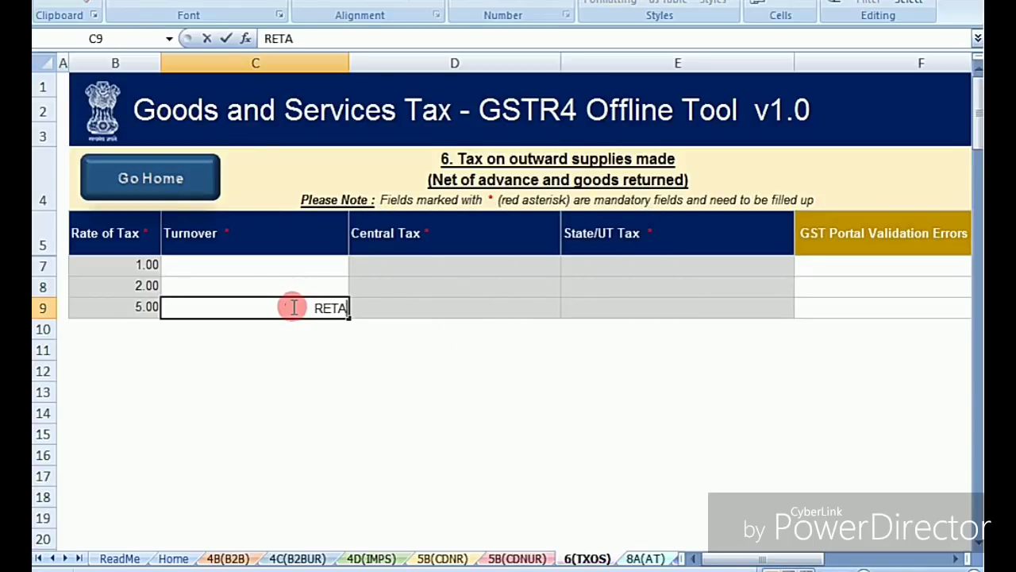
text(URANTS)
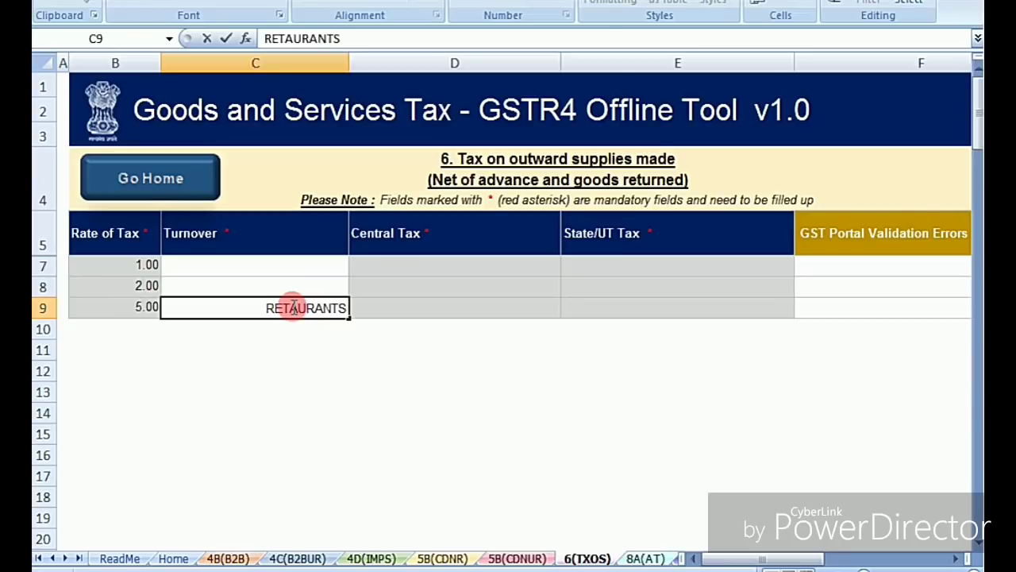
text( COLL)
key(BackSpace)
key(BackSpace)
text(O)
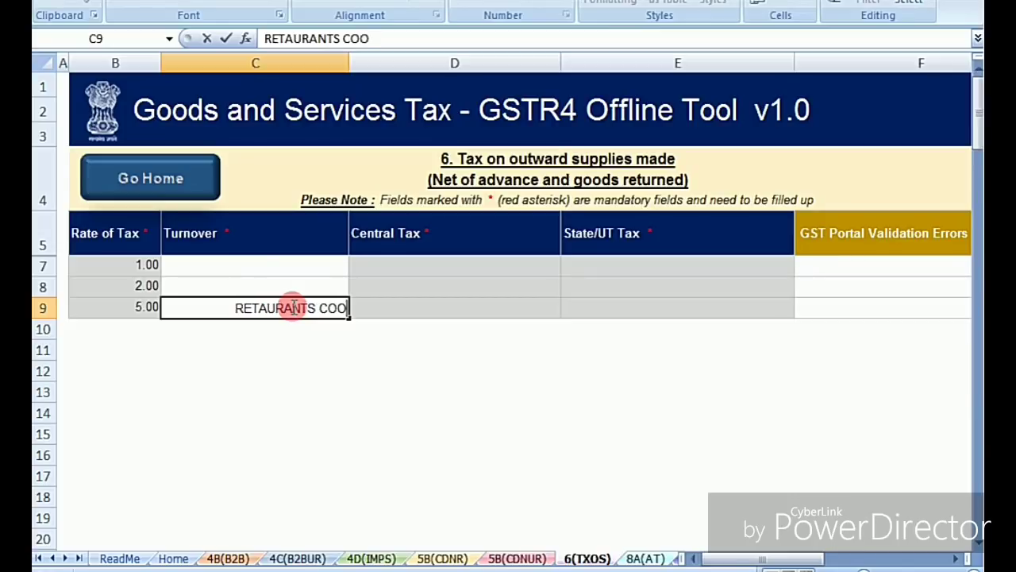
text(L DRINKS)
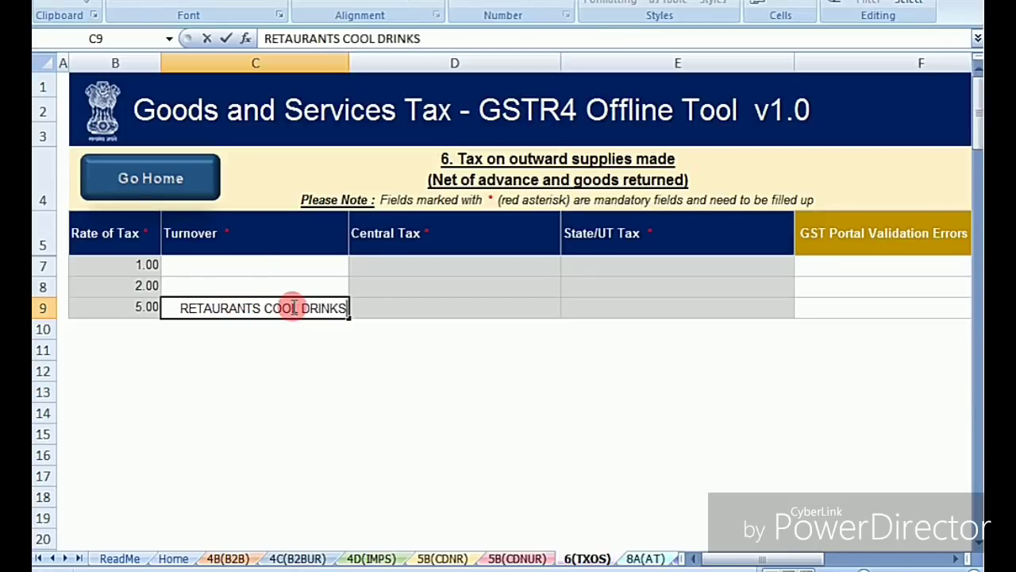
key(Return)
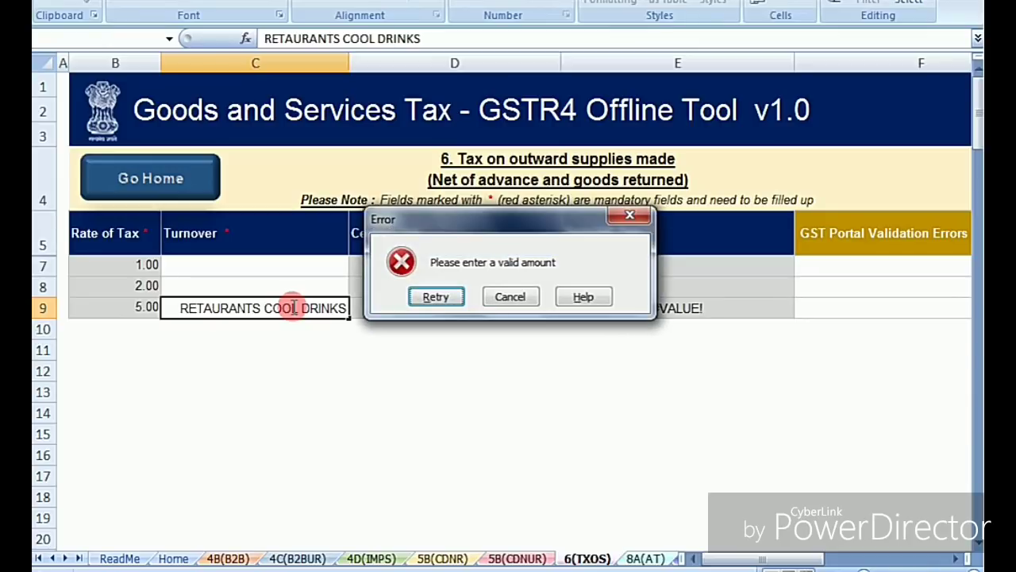
click(510, 295)
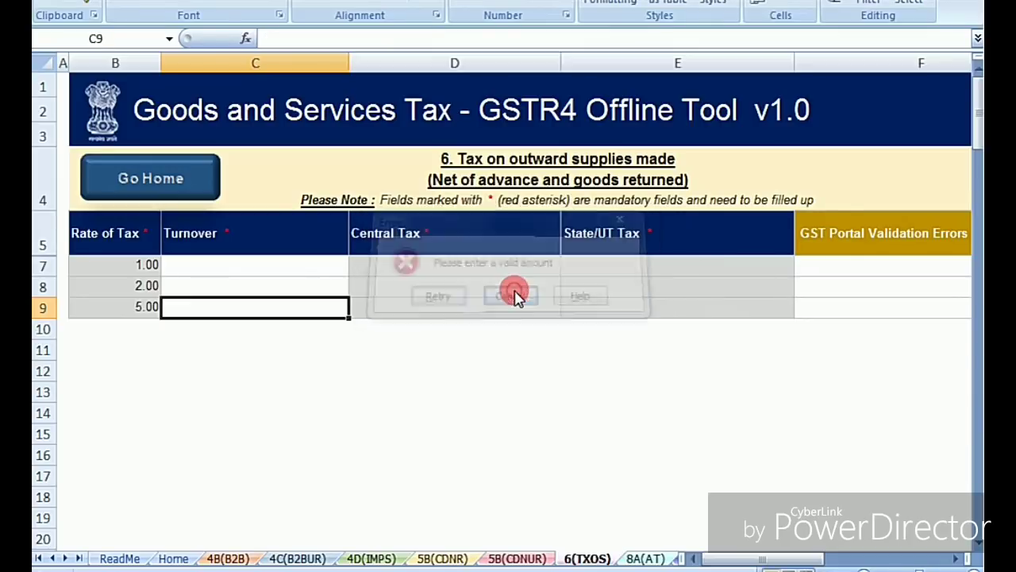
- Enter a 20000 turnover in C7 at the 1.00 rate
click(287, 267)
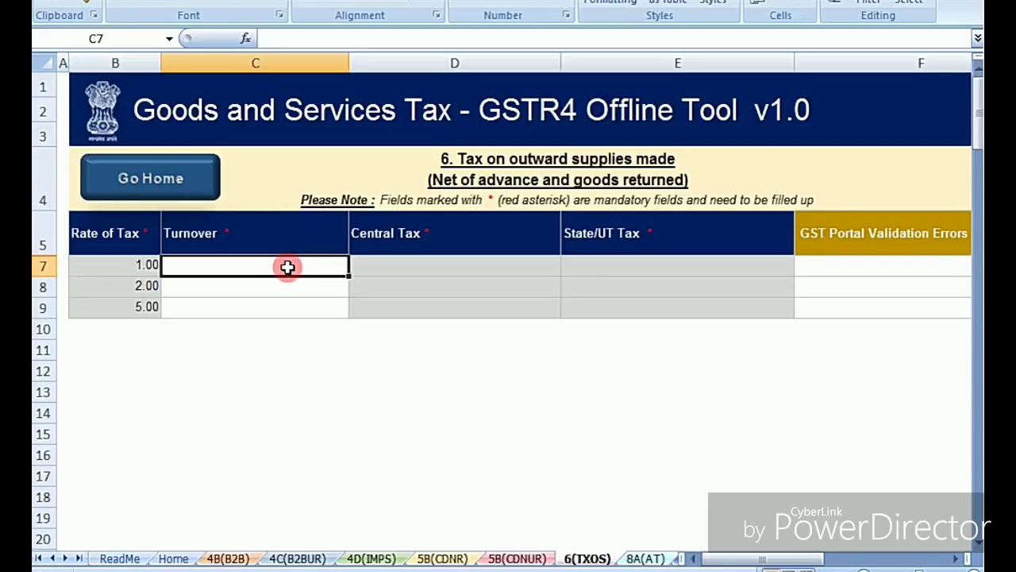
text(20000)
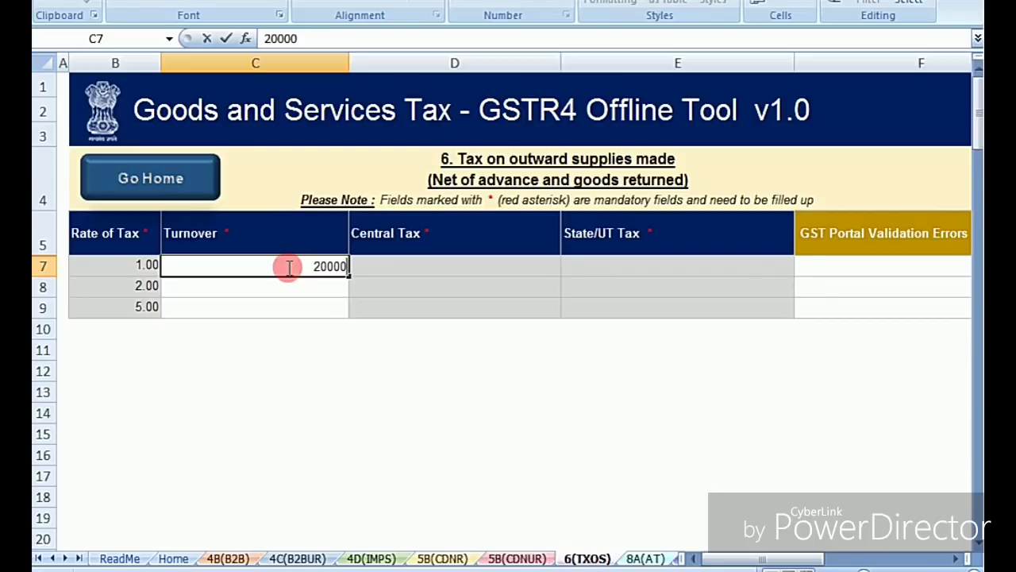
key(Return)
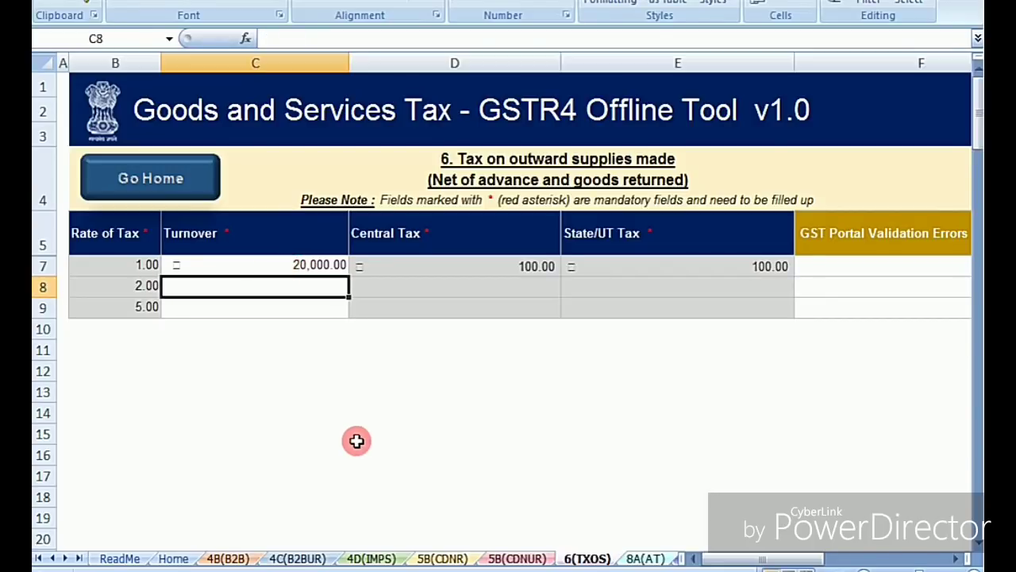
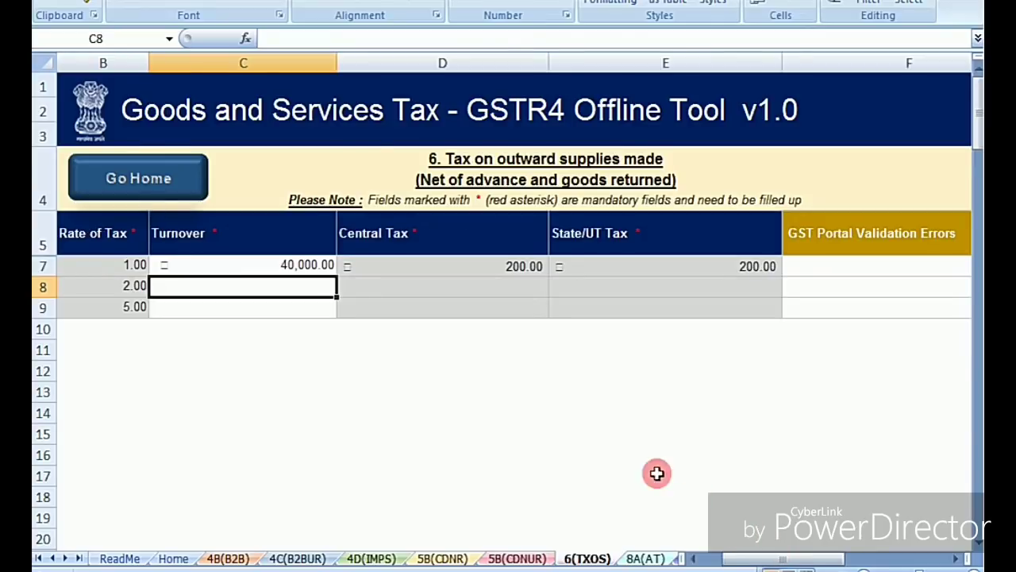
- Return to the Home sheet and run Get Summary to build the GSTR-4 sectionwise summary
click(151, 179)
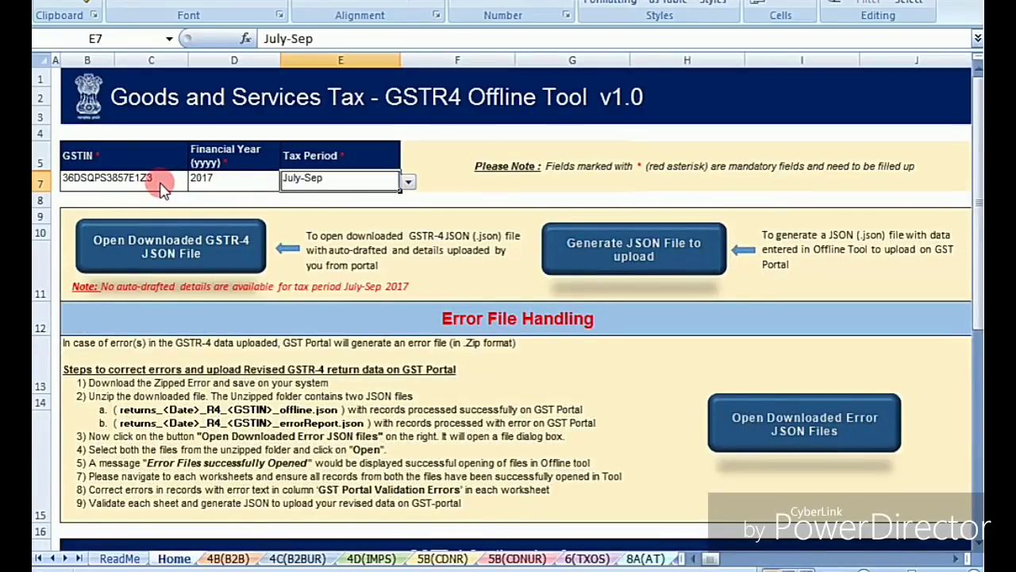
scroll(301, 242, down, 6)
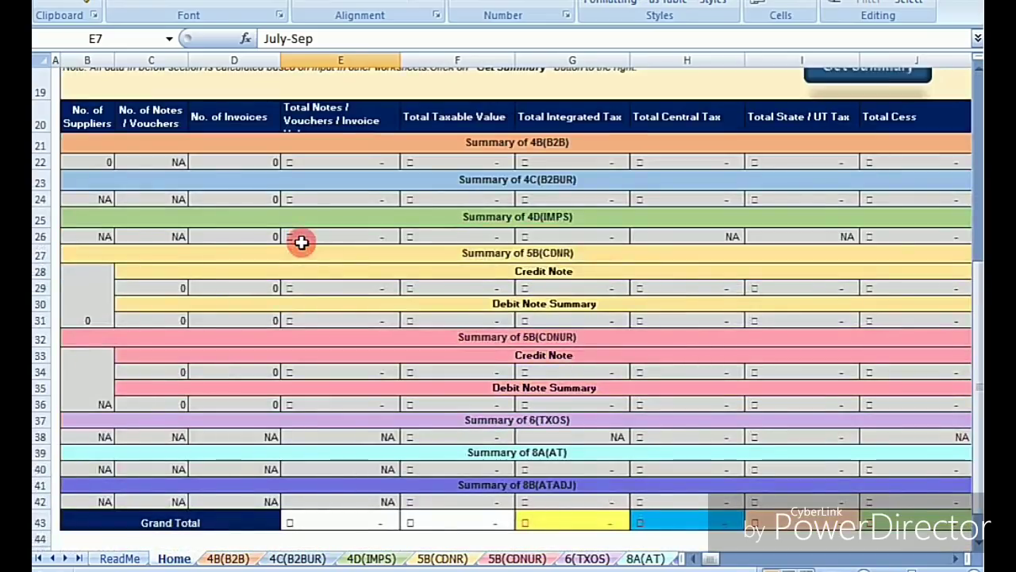
scroll(301, 242, down, 1)
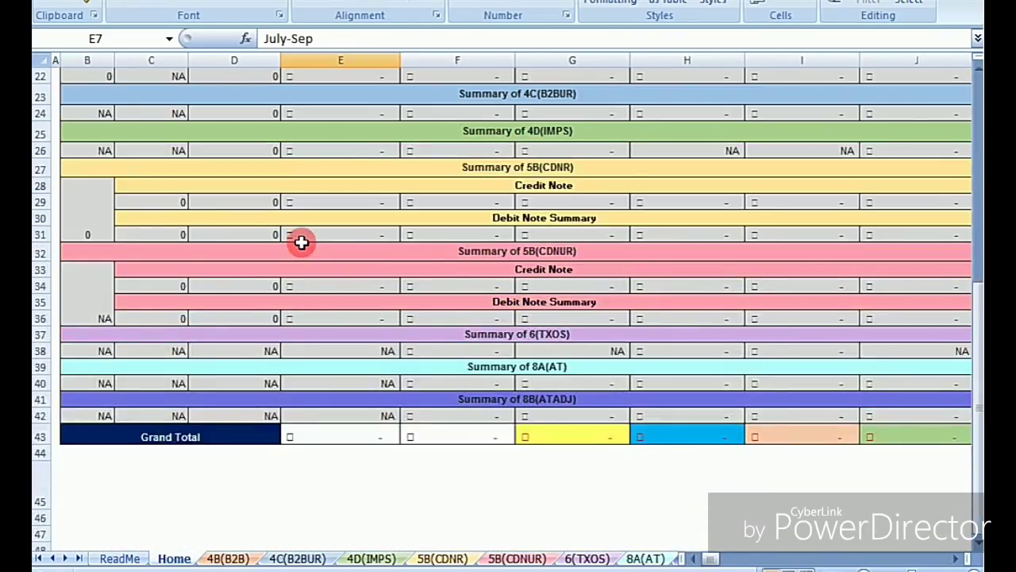
scroll(301, 242, up, 1)
scroll(619, 195, up, 1)
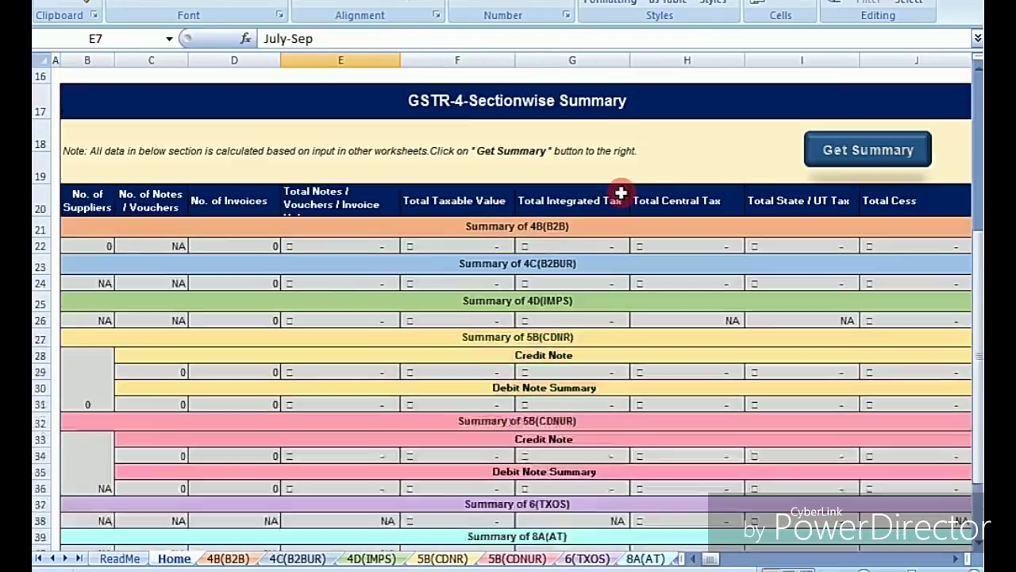
click(854, 154)
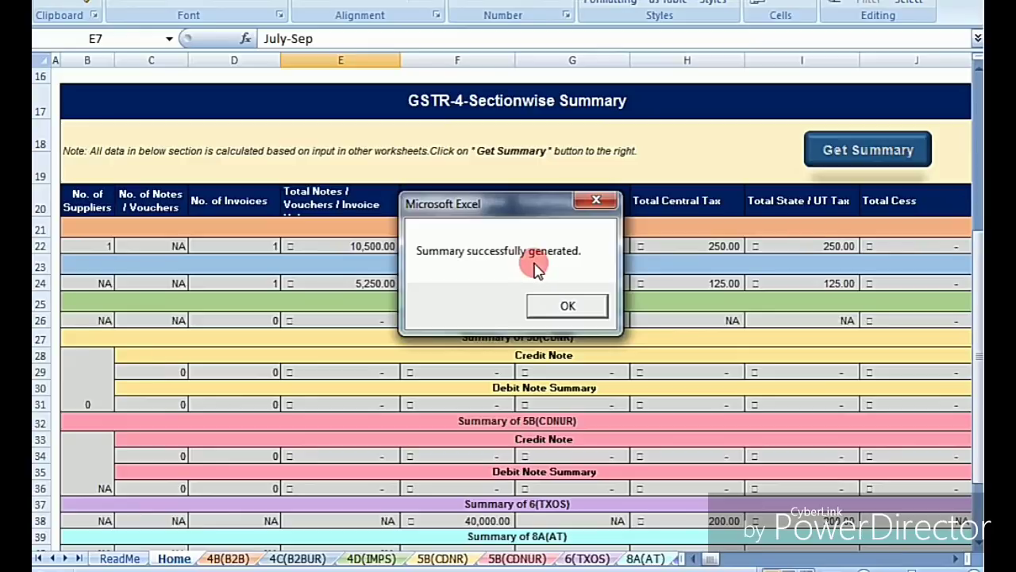
- Dismiss the success message and review the summary totals: 55,000.00 taxable, 575.00 central tax
click(568, 308)
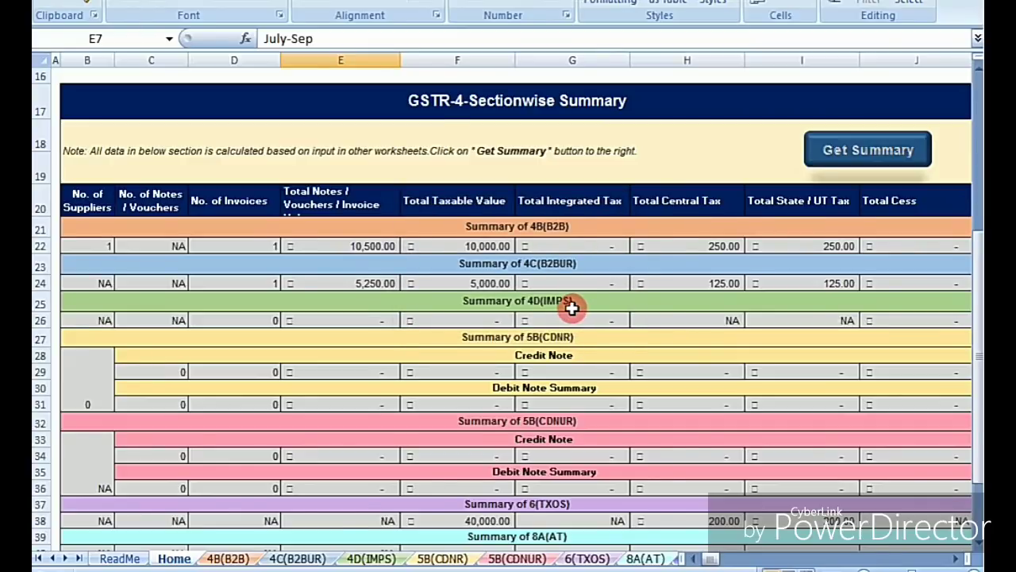
scroll(572, 308, down, 3)
scroll(568, 308, up, 2)
scroll(569, 308, down, 2)
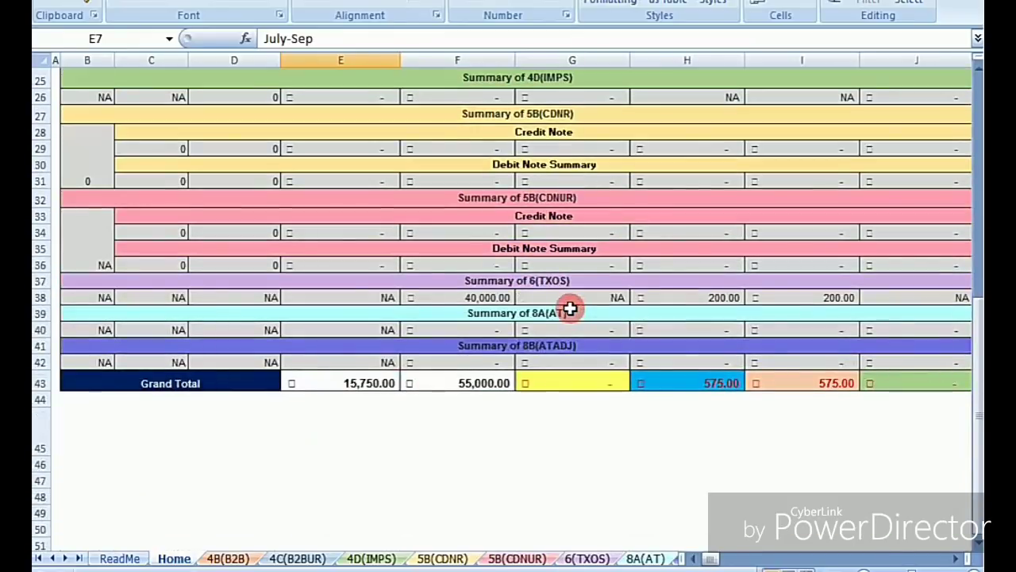
scroll(431, 404, up, 2)
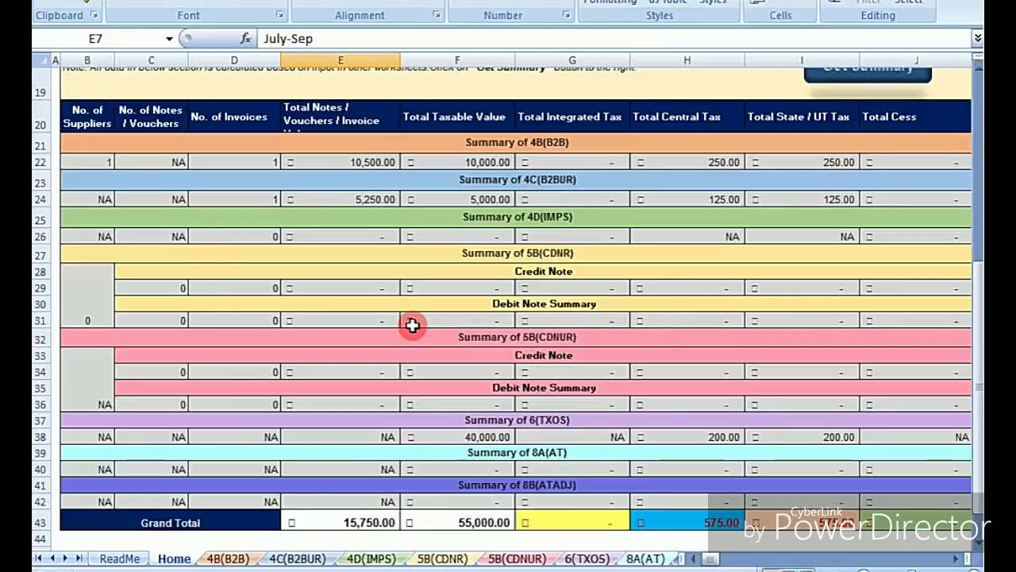
scroll(412, 325, up, 2)
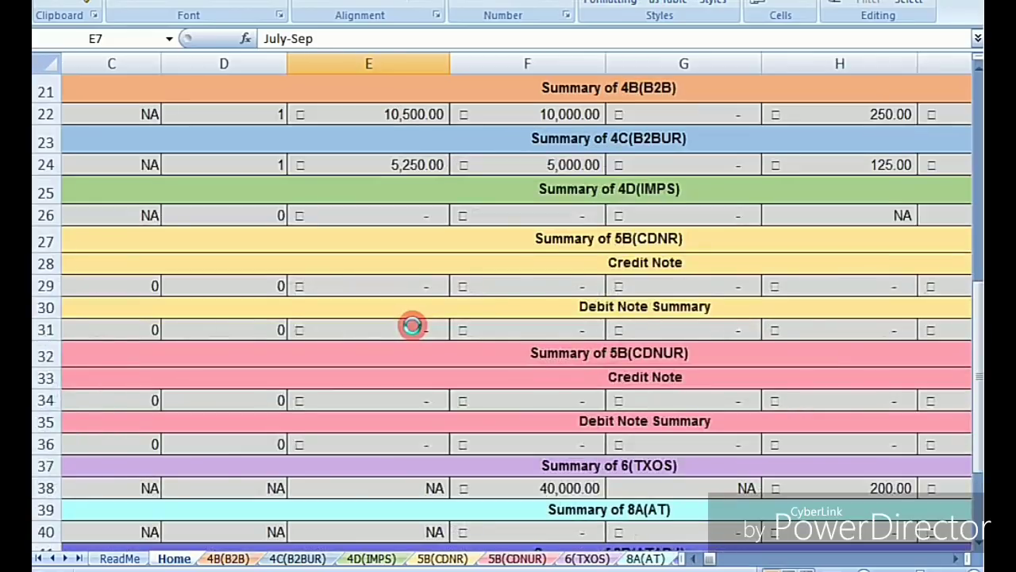
- Check the summary rows and scroll back to the top of the Home sheet
click(692, 558)
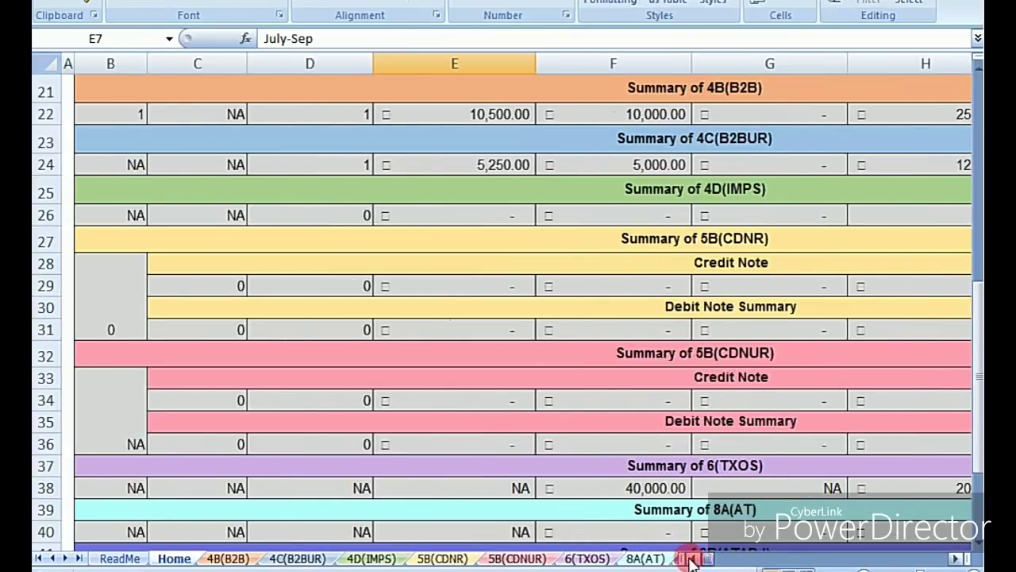
scroll(295, 341, up, 2)
scroll(294, 338, up, 2)
scroll(291, 333, down, 4)
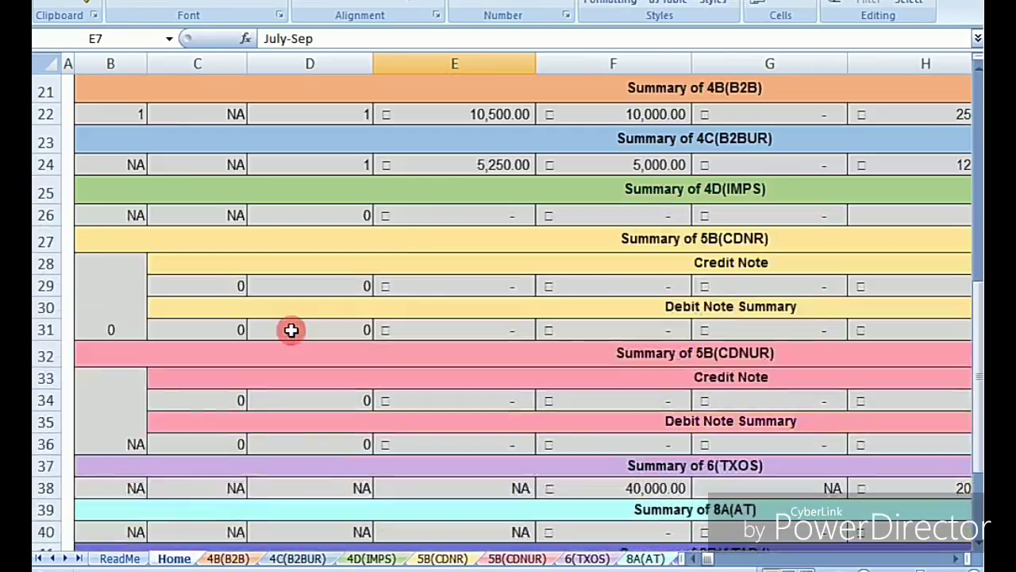
click(696, 559)
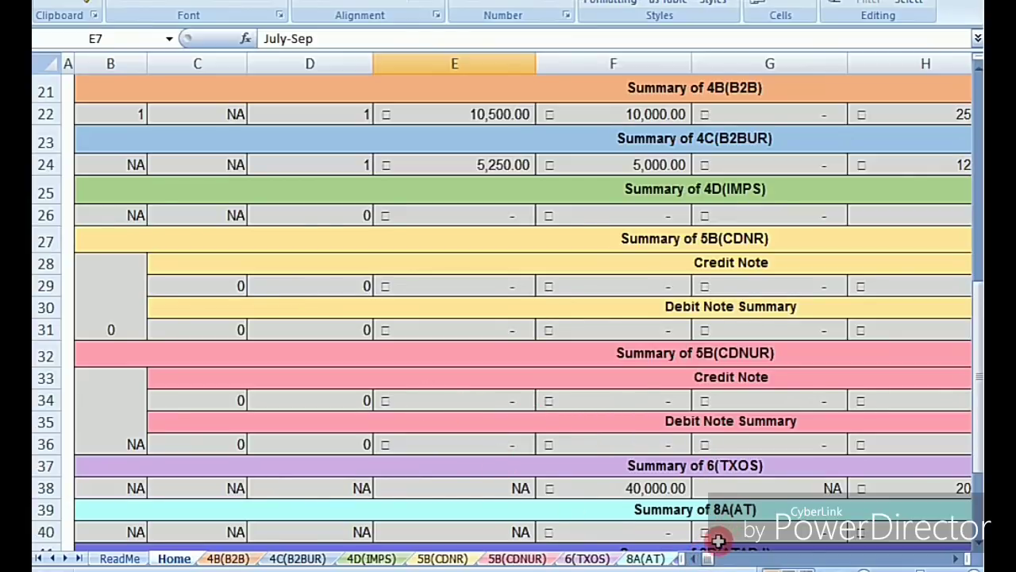
scroll(679, 240, up, 1)
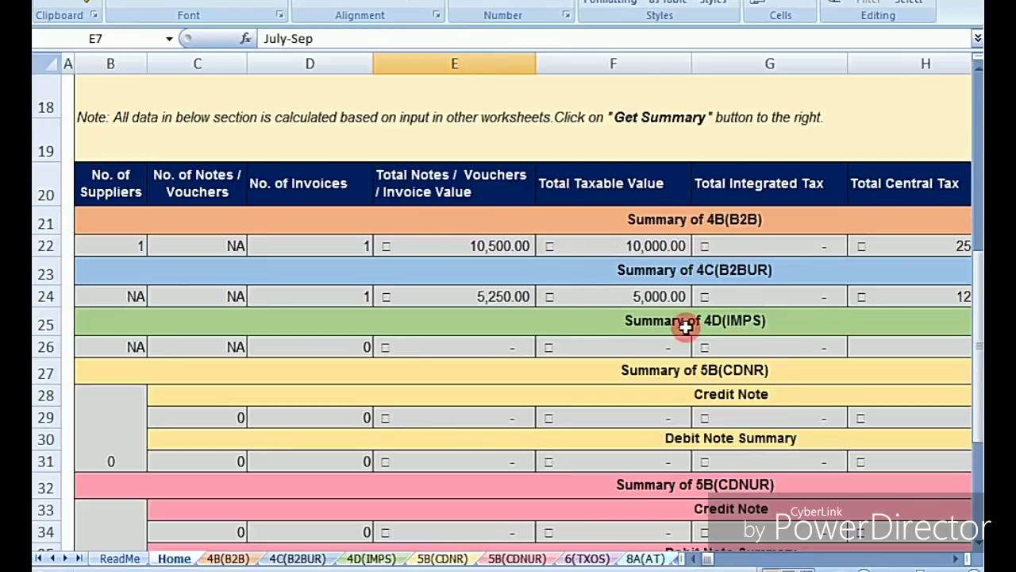
drag(706, 560, 715, 560)
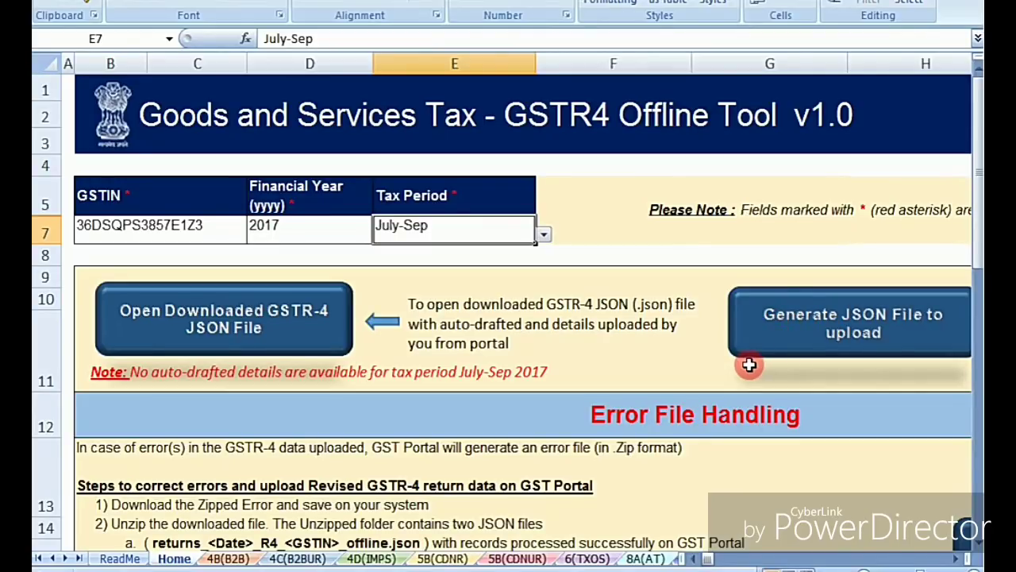
- Generate the July-Sep 2017 GSTR-4 JSON file, confirming the processing and success messages
scroll(750, 363, down, 1)
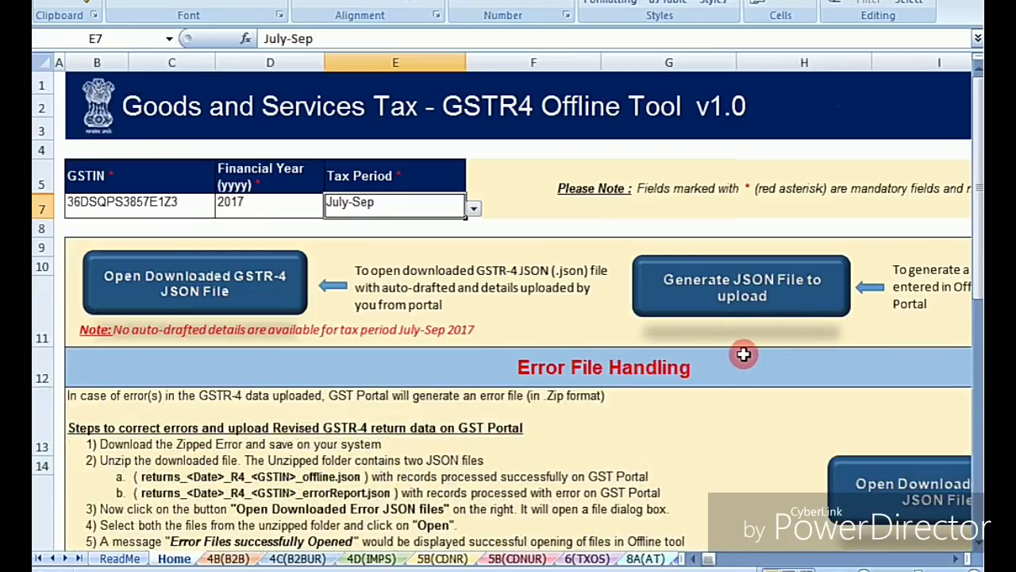
scroll(744, 354, down, 1)
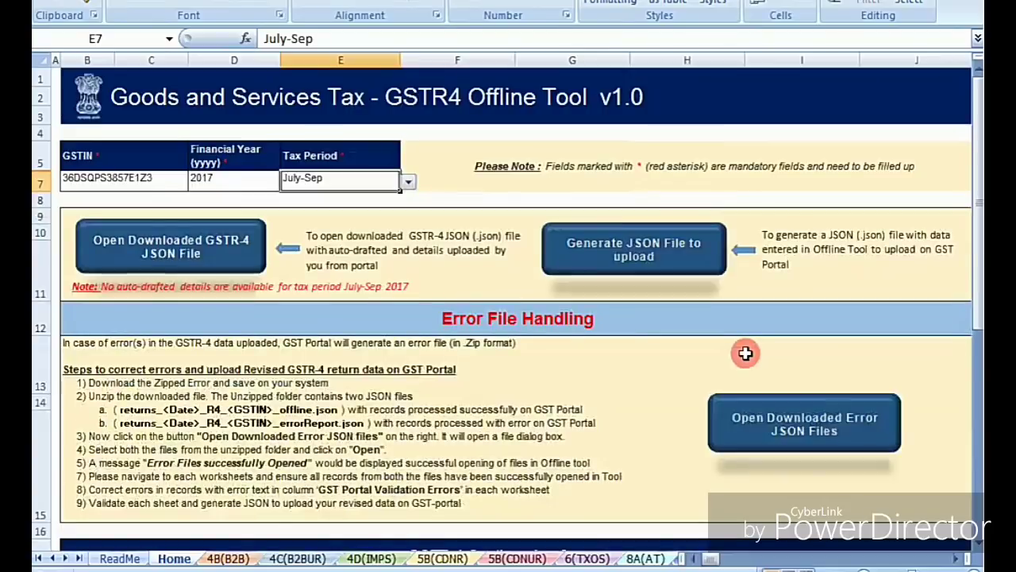
click(664, 263)
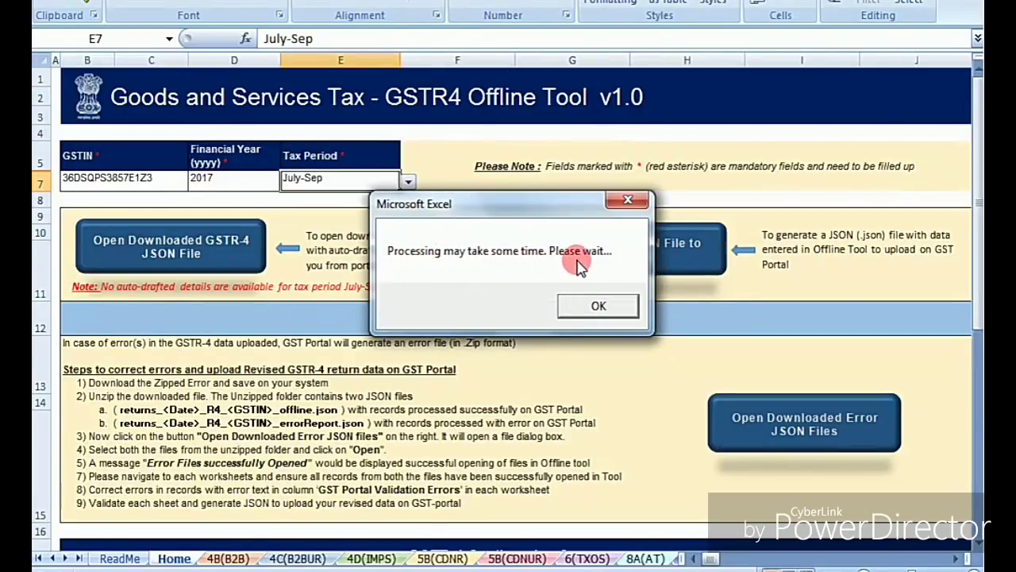
click(601, 308)
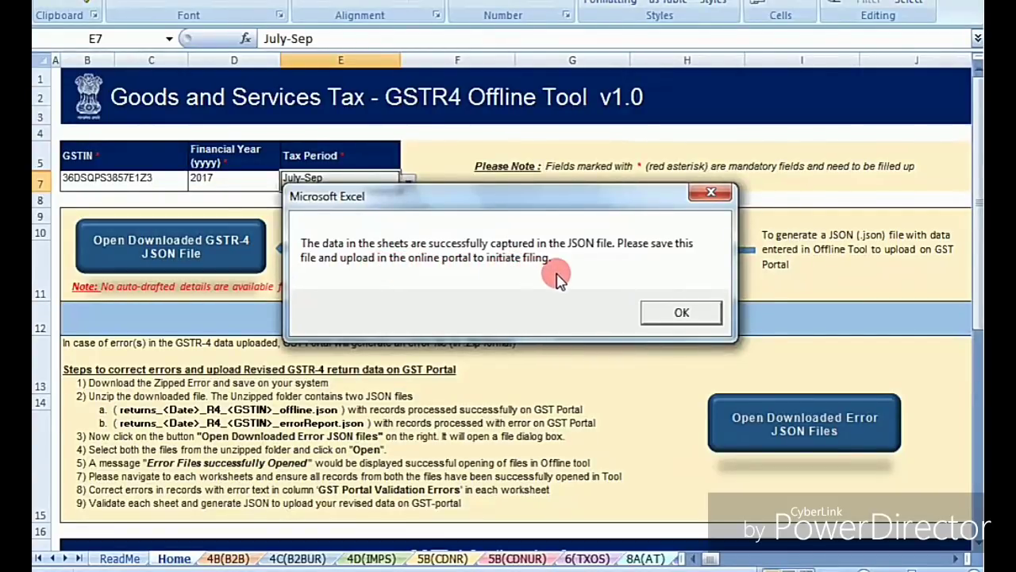
click(670, 316)
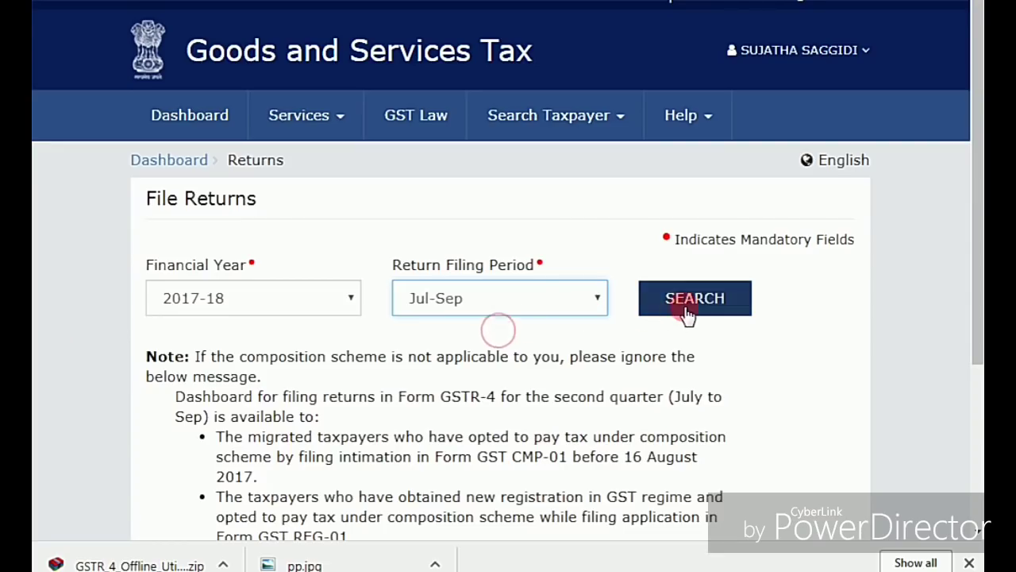
- Search returns for 2017-18 Jul-Sep and open offline preparation of GSTR-4
click(685, 313)
scroll(624, 347, down, 3)
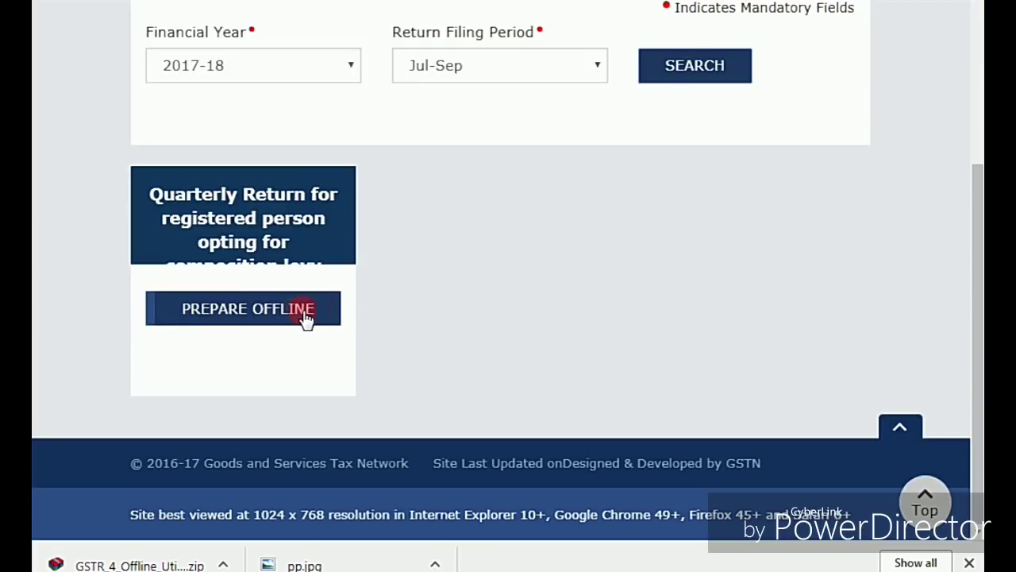
click(307, 316)
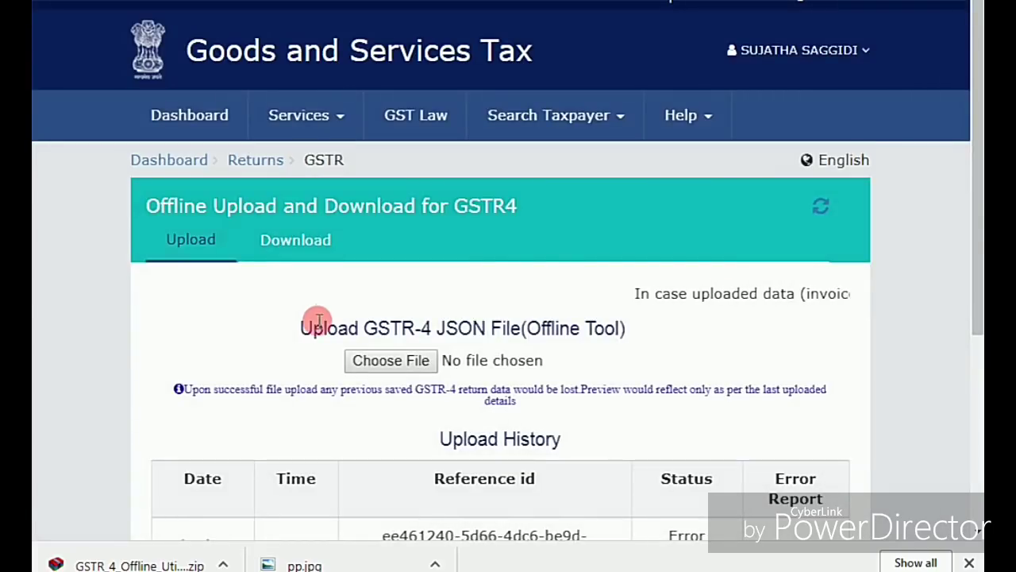
- Select the July-Sep GSTR-4 JSON file from Downloads and upload it to the portal
click(373, 361)
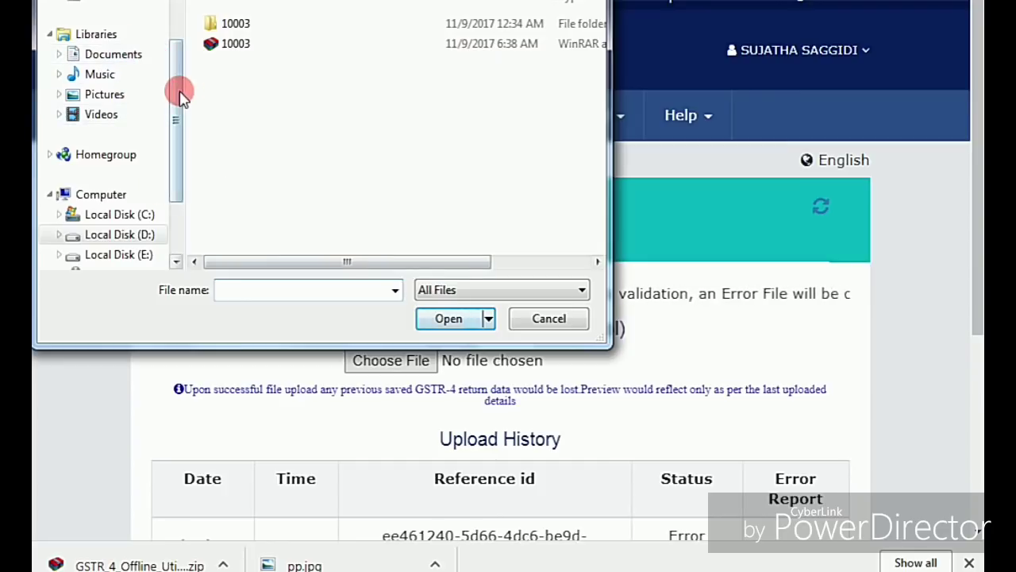
drag(179, 90, 177, 58)
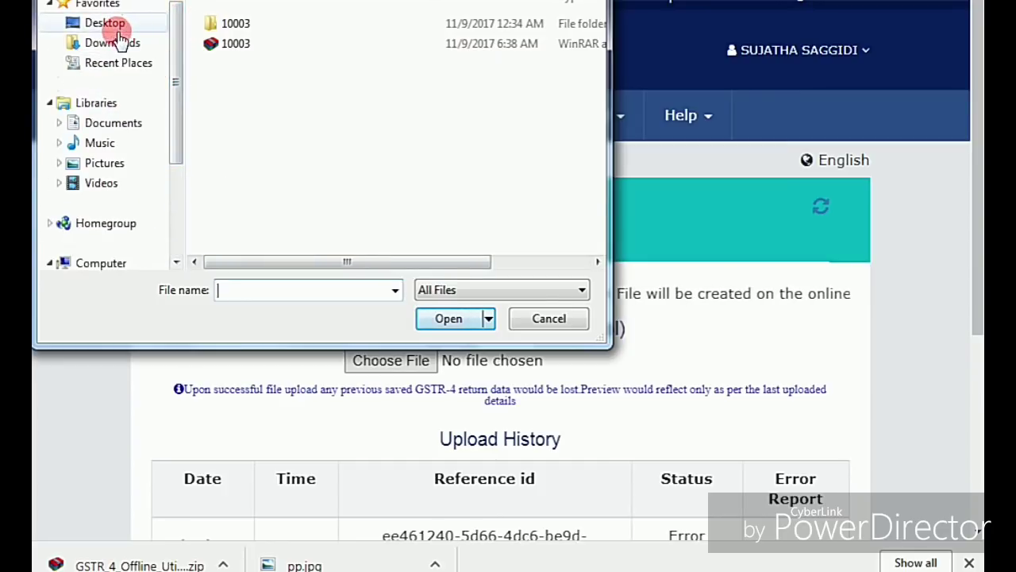
click(139, 45)
double_click(254, 24)
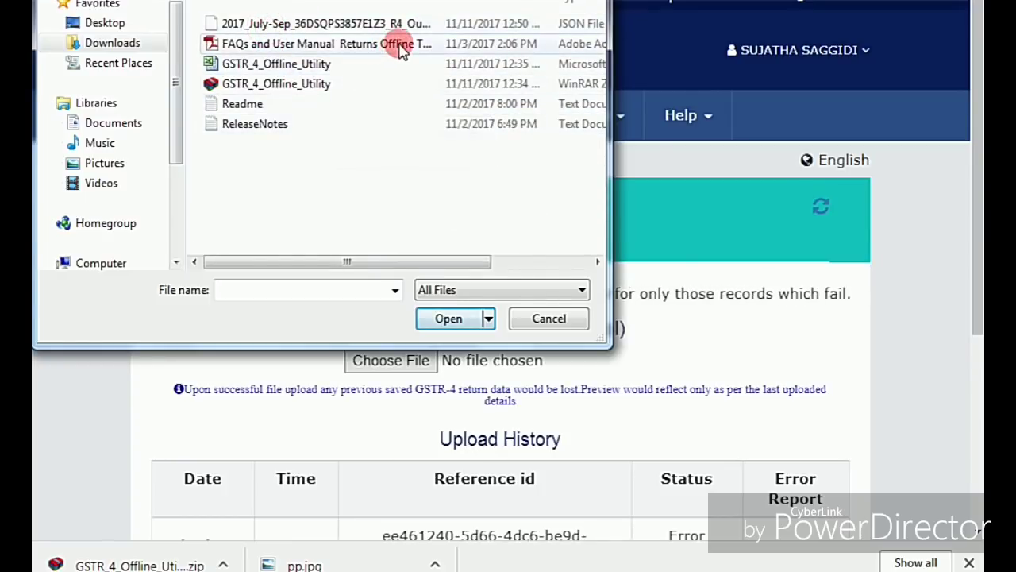
click(422, 27)
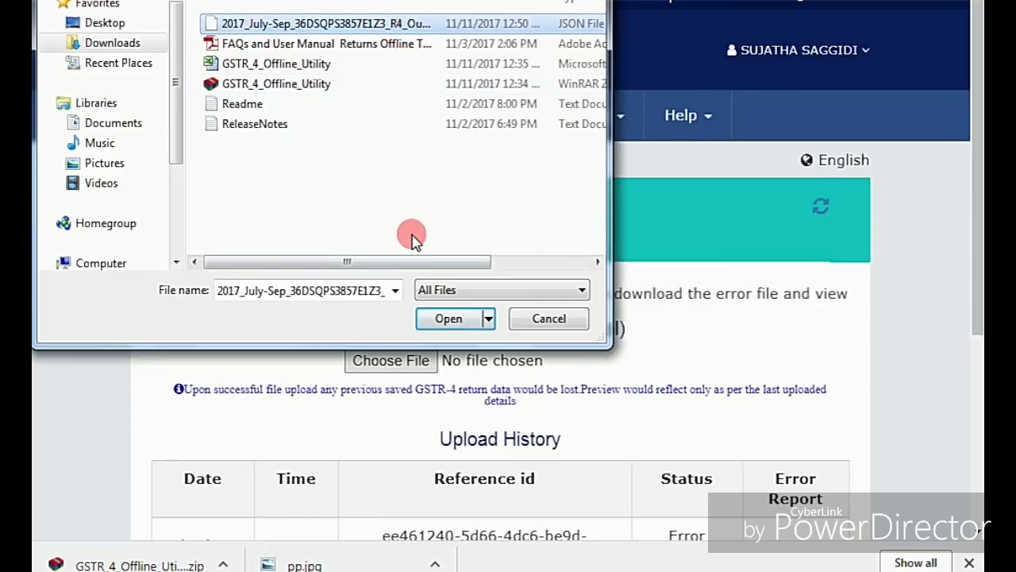
click(447, 318)
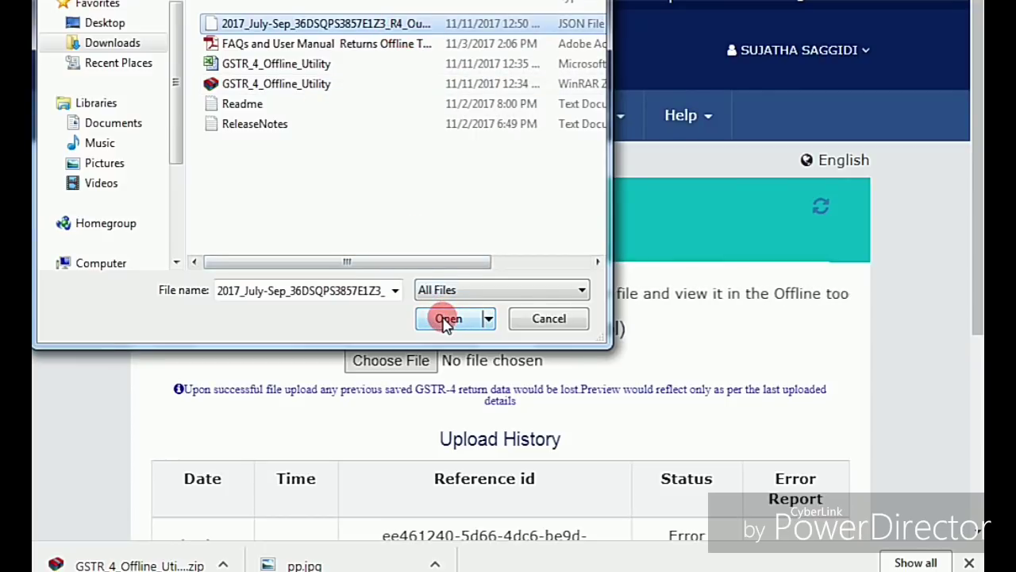
click(447, 318)
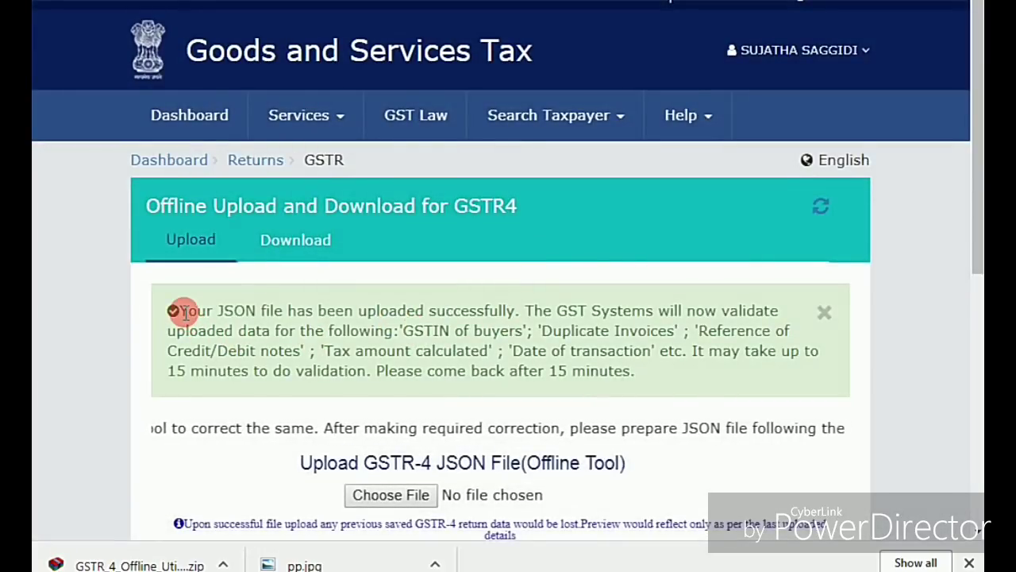
drag(182, 312, 520, 309)
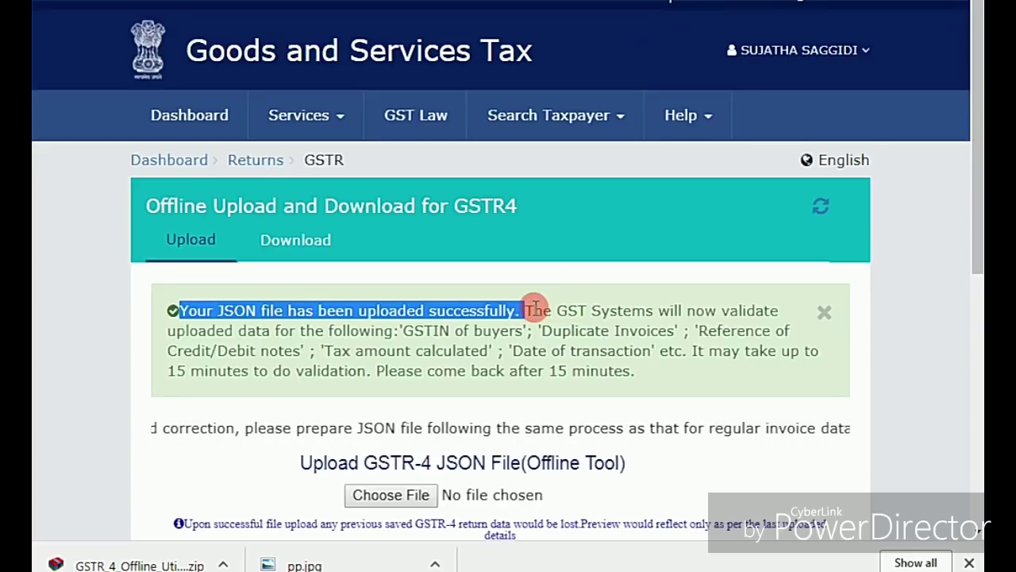
drag(680, 310, 779, 310)
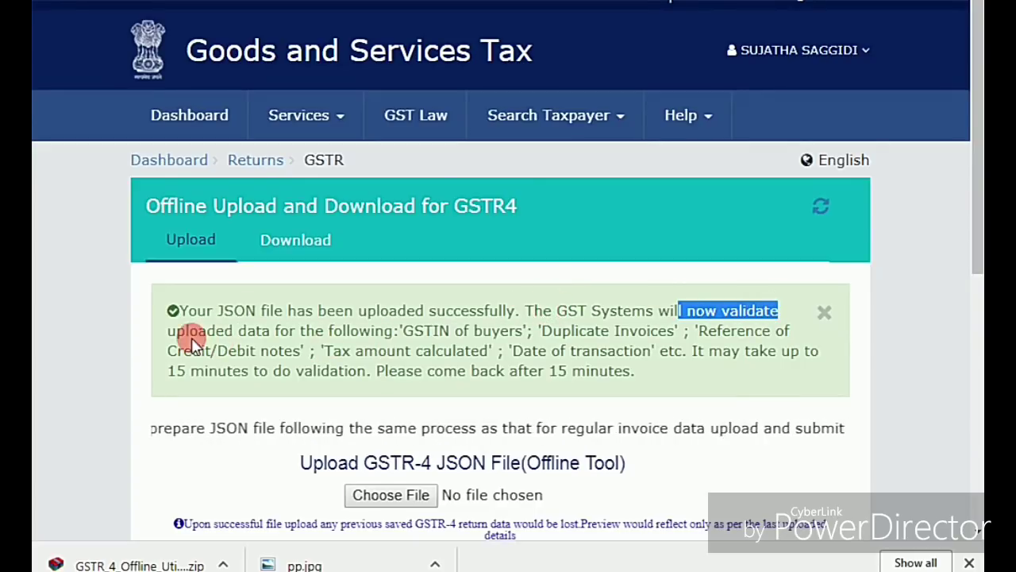
drag(170, 331, 357, 343)
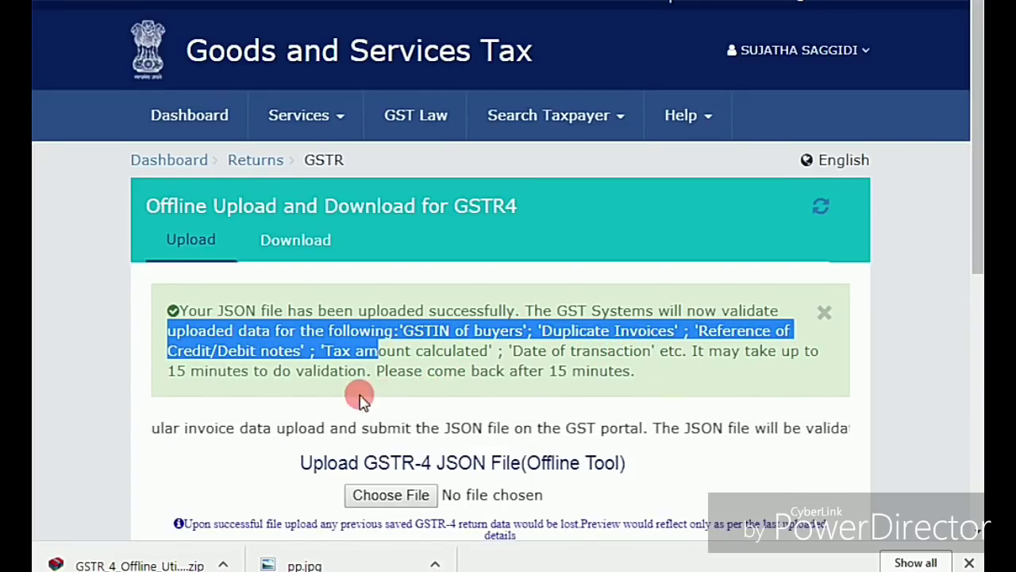
scroll(619, 376, down, 4)
scroll(626, 381, down, 2)
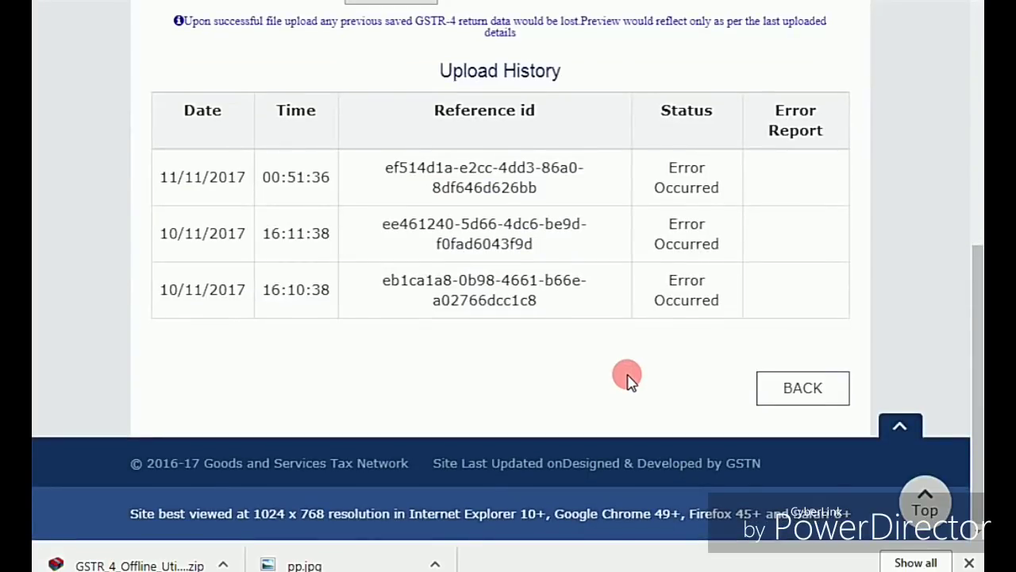
scroll(627, 380, up, 5)
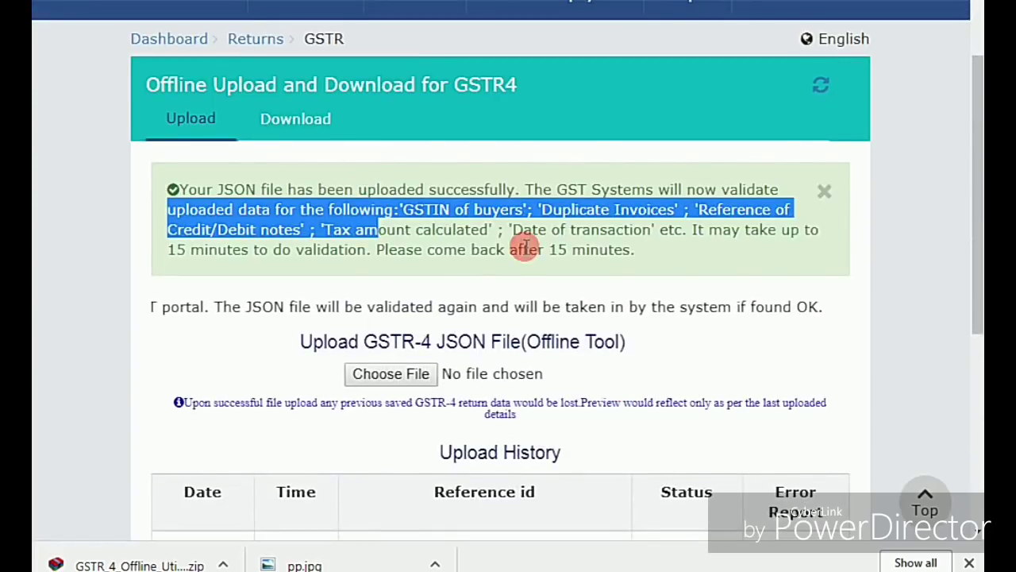